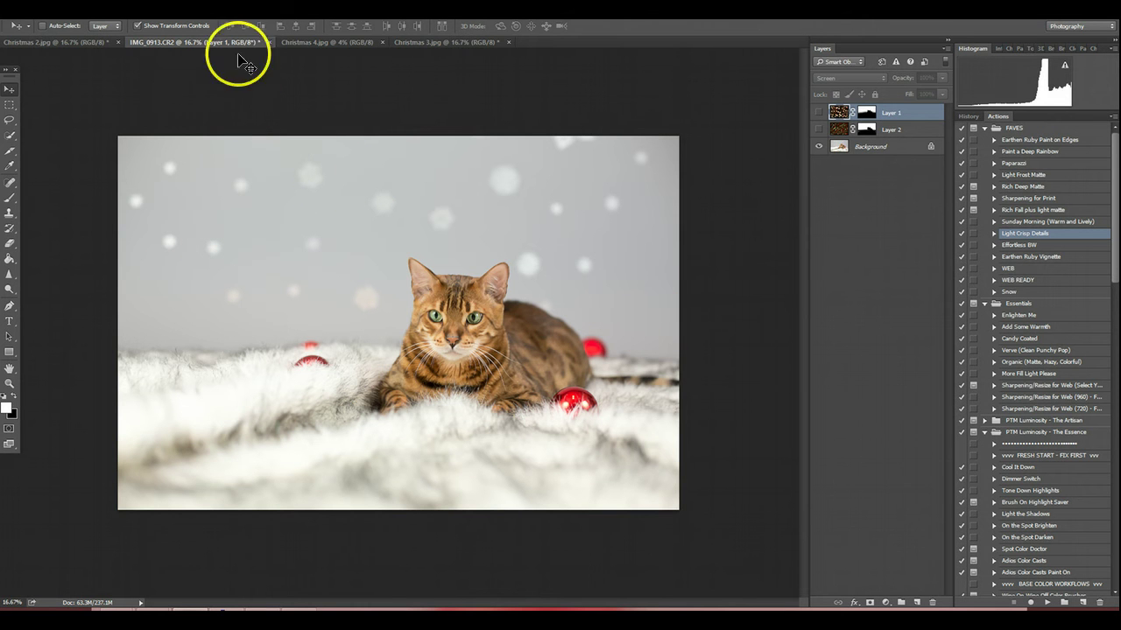
# - Copy the Christmas 3.jpg bokeh image into IMG_0913.CR2 as the top layer and set its blend mode to Screen
pyautogui.click(427, 41)
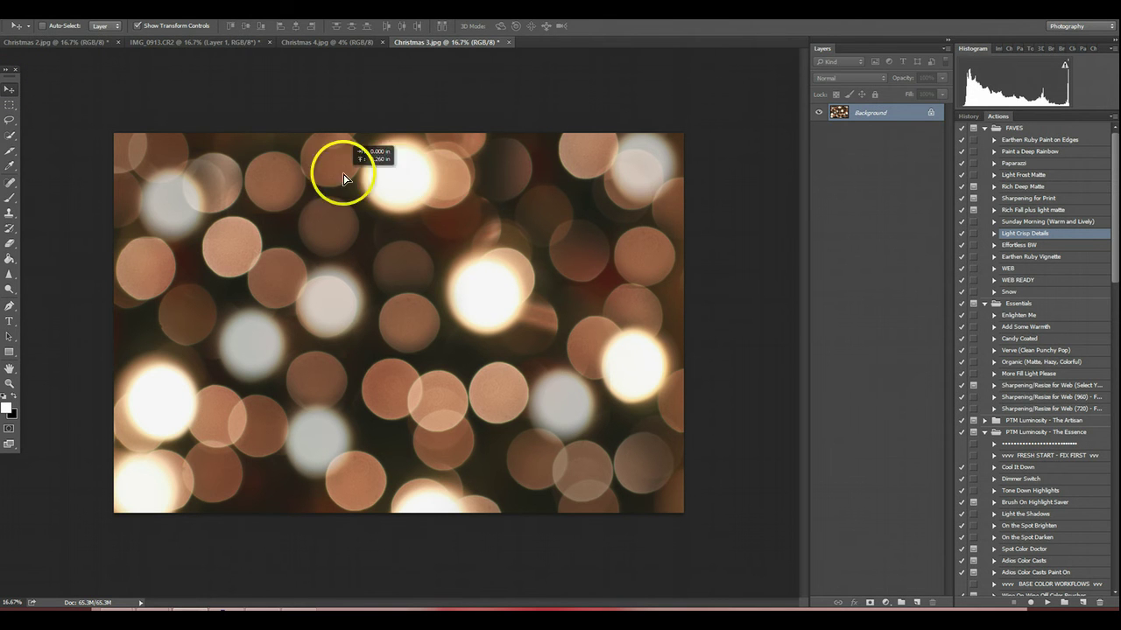
pyautogui.moveTo(212, 44); pyautogui.dragTo(361, 201)
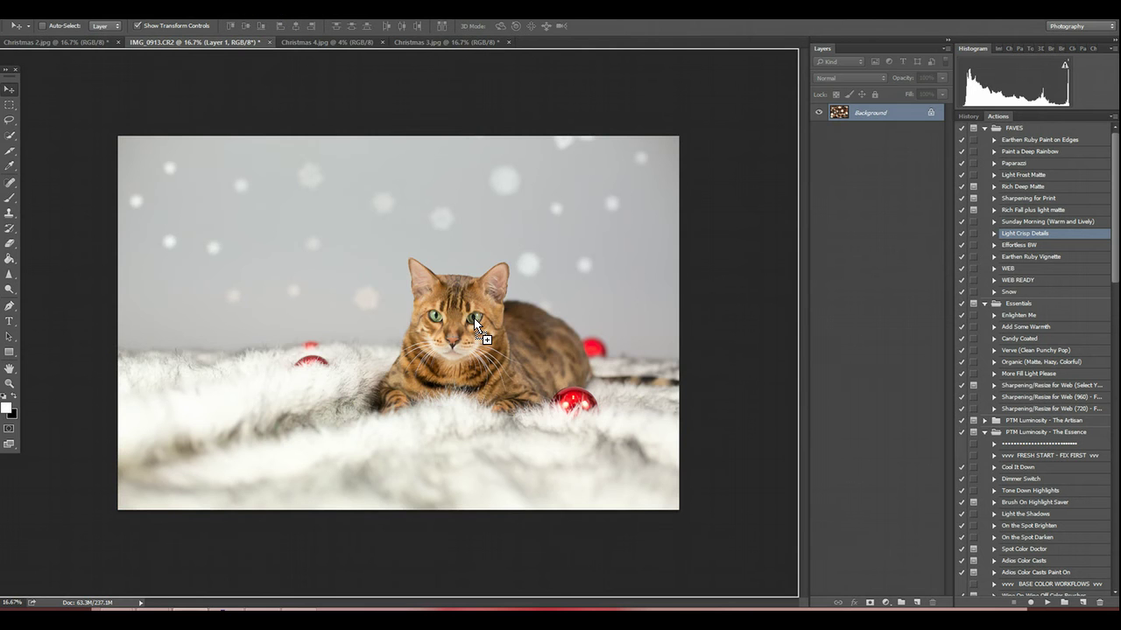
pyautogui.moveTo(474, 318); pyautogui.dragTo(377, 220)
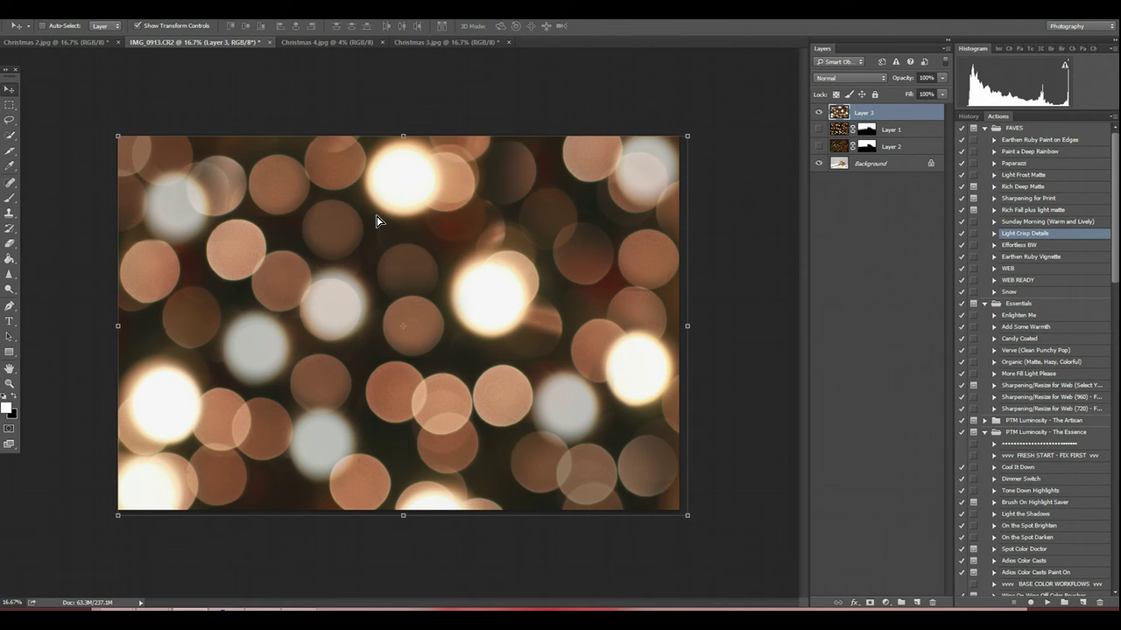
pyautogui.click(830, 77)
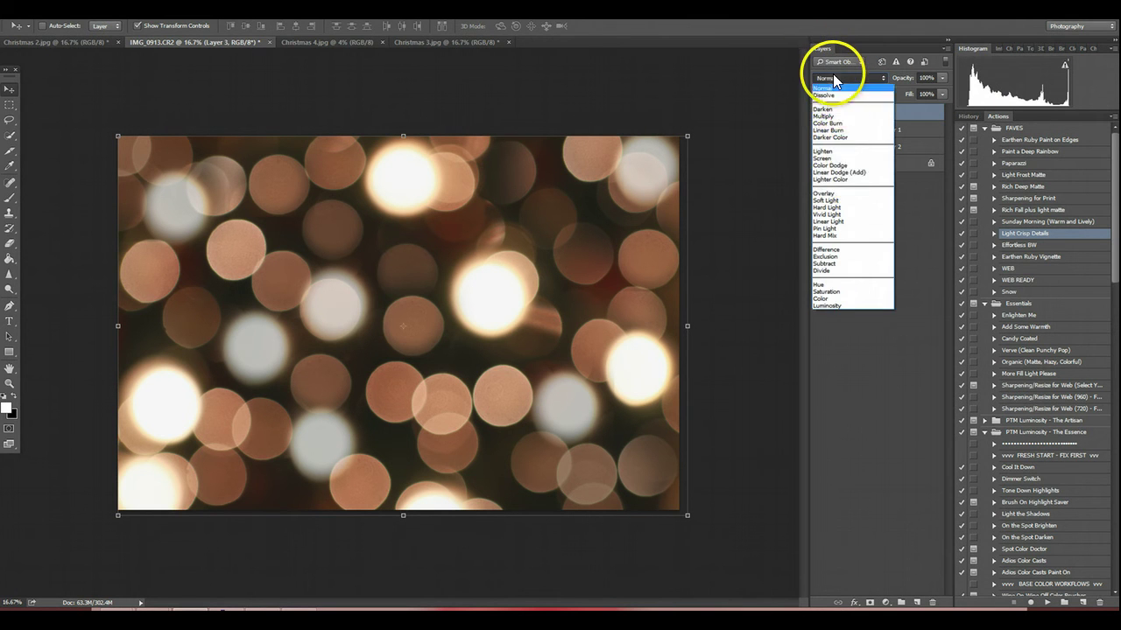
pyautogui.click(840, 163)
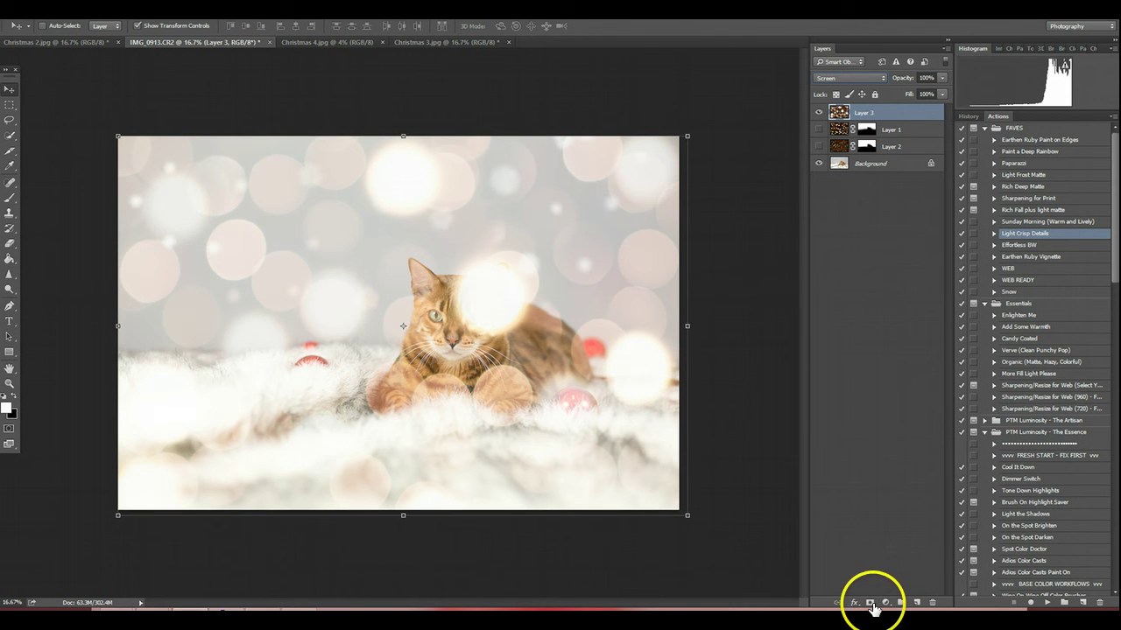
# - Add a layer mask to the bokeh overlay and choose a soft round brush with black as the foreground colour
pyautogui.click(870, 603)
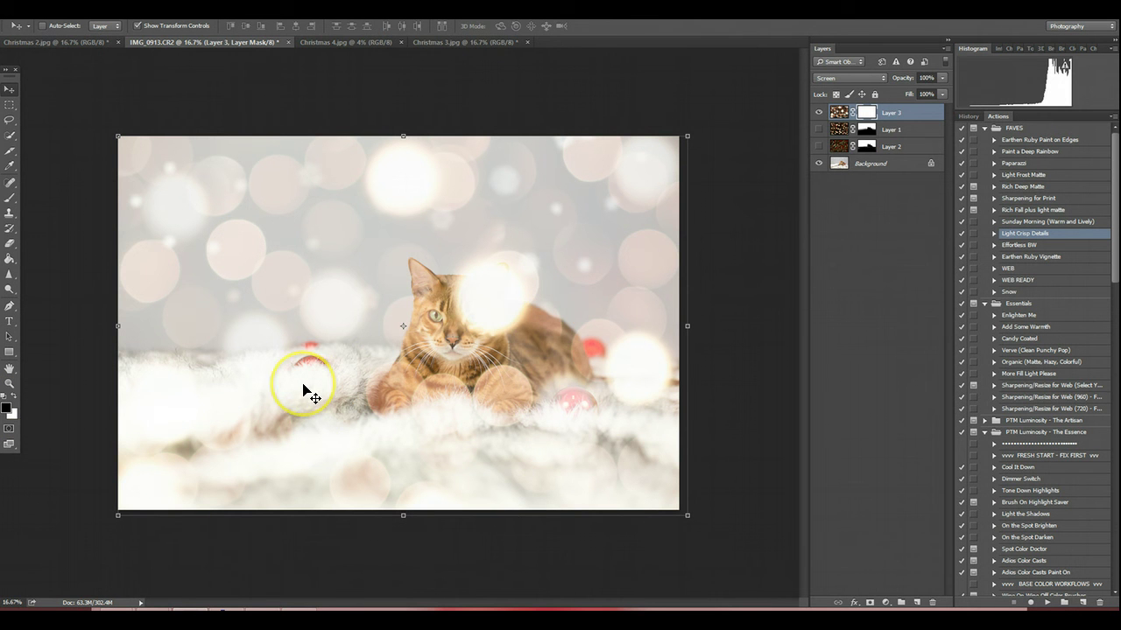
pyautogui.press('x')
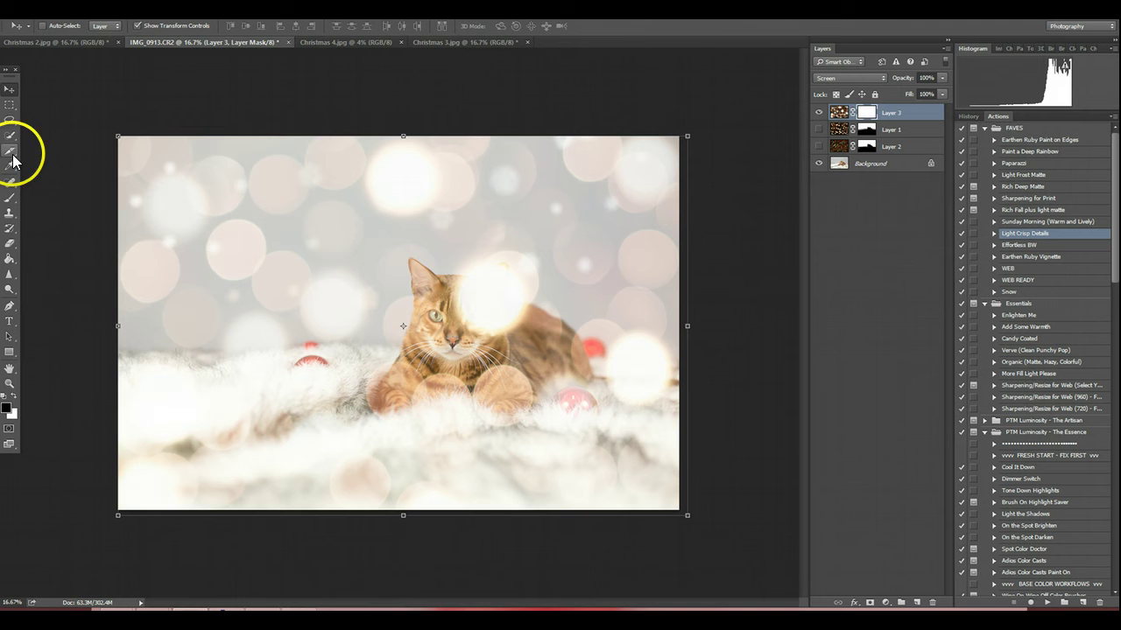
pyautogui.click(10, 195)
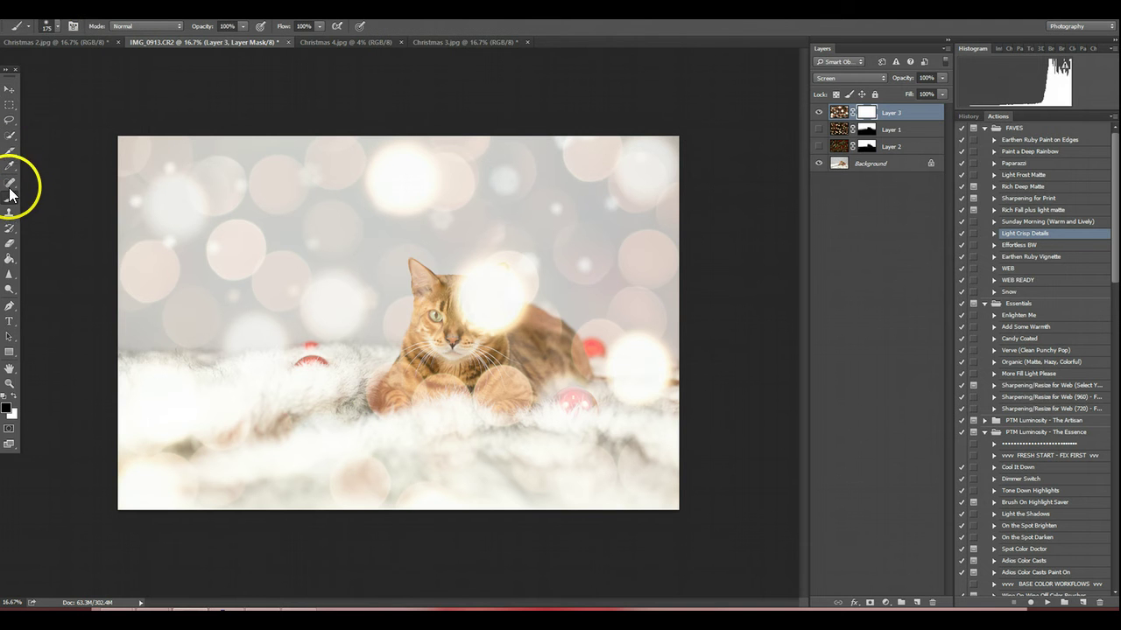
pyautogui.click(56, 27)
pyautogui.click(94, 142)
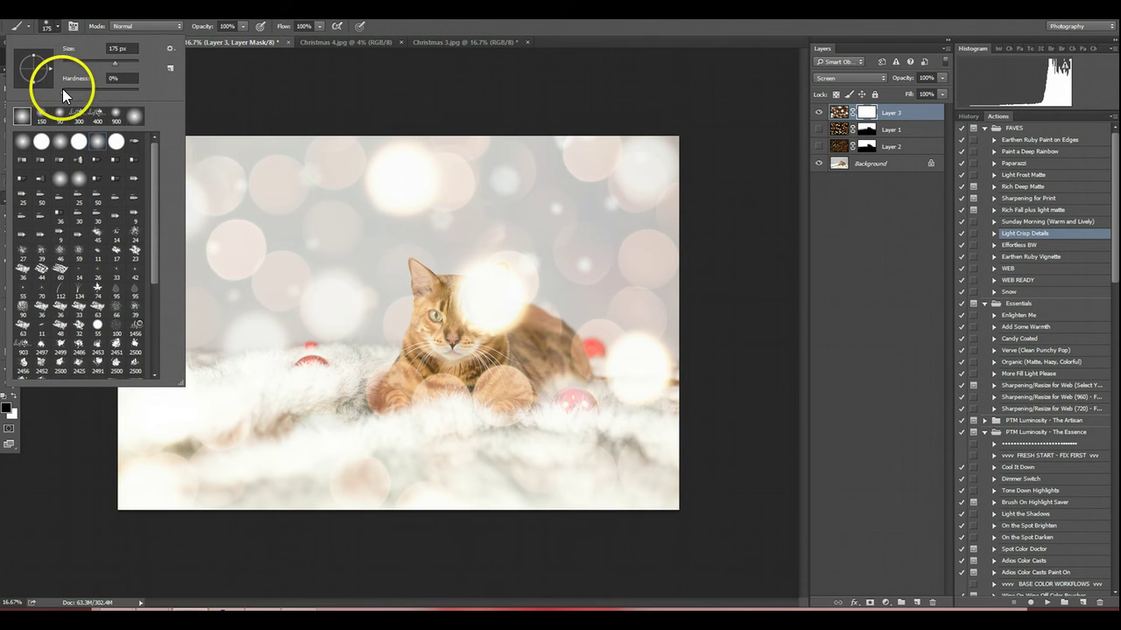
pyautogui.doubleClick(97, 141)
# - Enlarge the brush to 1200 px and paint on the mask to remove the overlay from the fur rug and the cat's face
pyautogui.press(']')
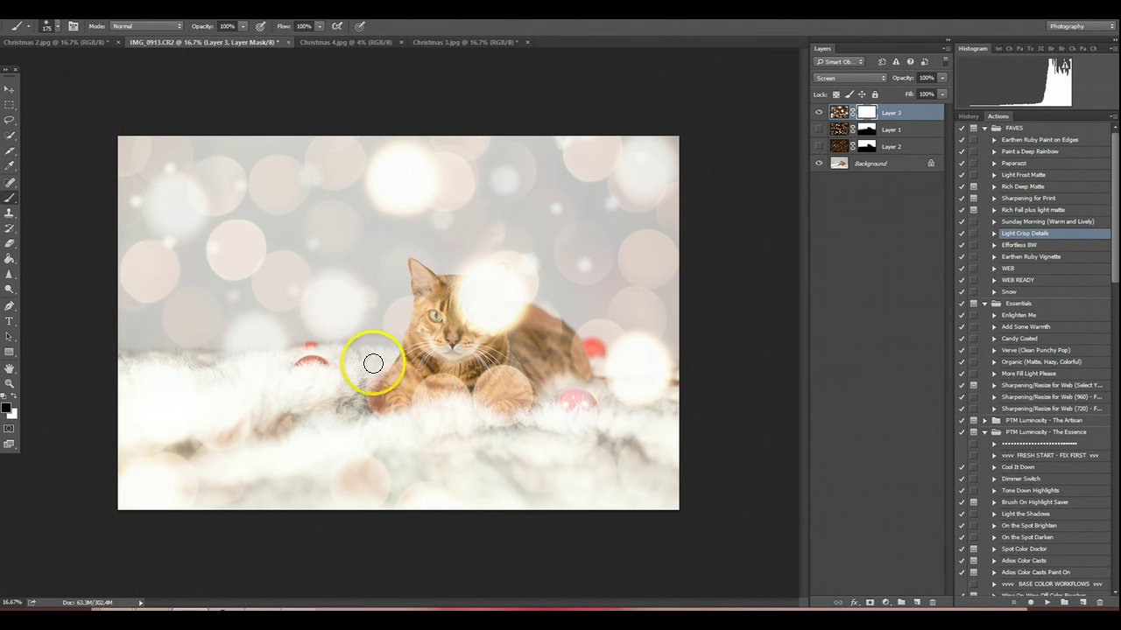
pyautogui.press(']')
pyautogui.press(']')
pyautogui.press(']')
pyautogui.press(']')
pyautogui.press(']')
pyautogui.press(']')
pyautogui.press(']')
pyautogui.press(']')
pyautogui.press(']')
pyautogui.press(']')
pyautogui.press(']')
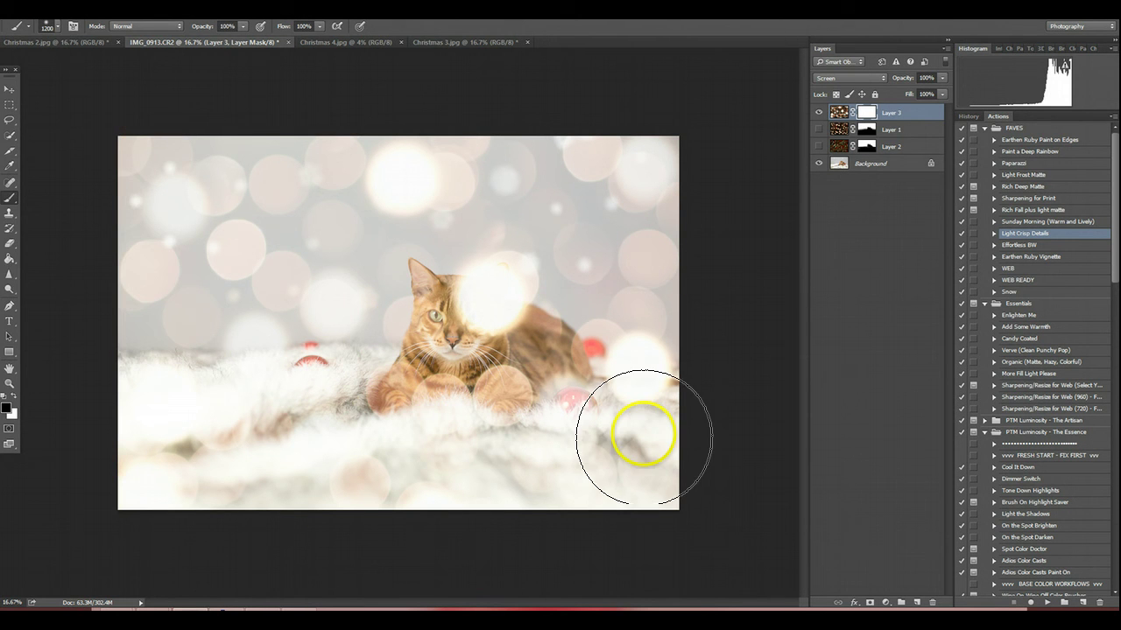
pyautogui.moveTo(641, 441); pyautogui.dragTo(326, 428)
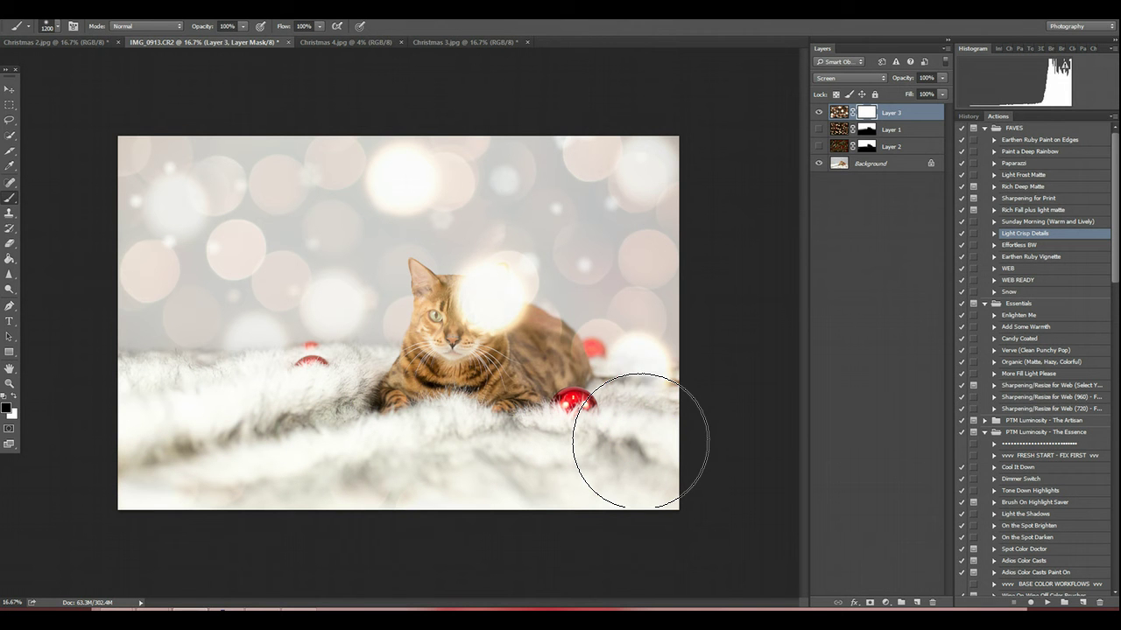
pyautogui.click(586, 411)
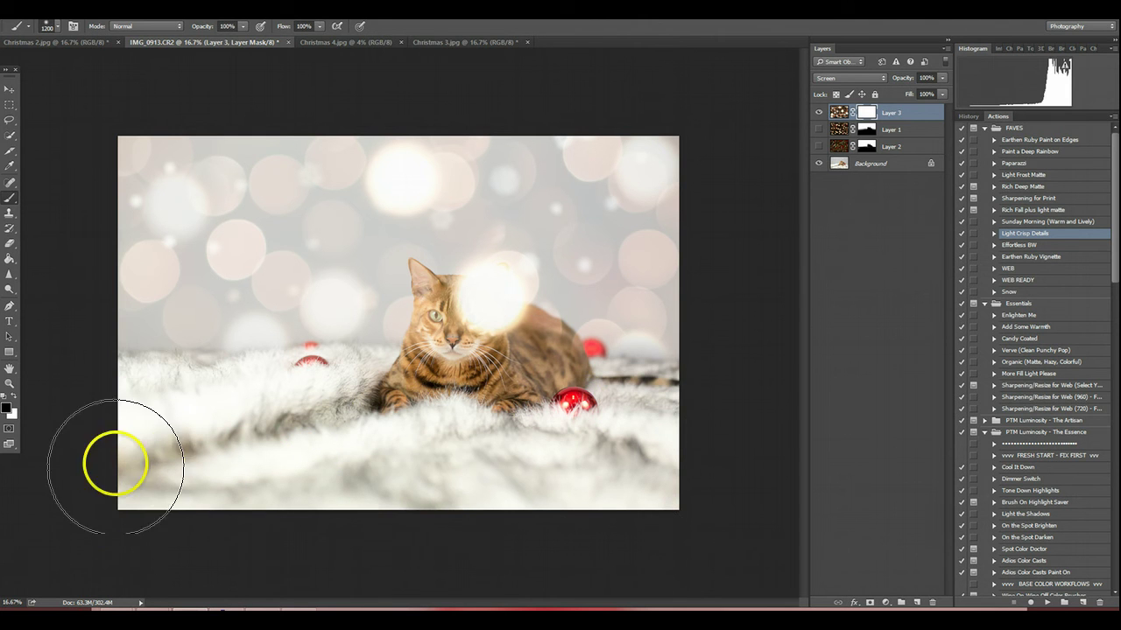
pyautogui.moveTo(453, 372)
pyautogui.mouseDown()
pyautogui.moveTo(461, 343)
pyautogui.moveTo(481, 450)
pyautogui.moveTo(457, 321)
pyautogui.moveTo(467, 326)
pyautogui.moveTo(478, 379)
pyautogui.moveTo(455, 372)
pyautogui.moveTo(449, 346)
pyautogui.moveTo(477, 328)
pyautogui.moveTo(432, 268)
pyautogui.mouseUp()
# - Reduce the brush to 175 px and mask the overlay off the cat's ears, forehead and upper back
pyautogui.press('[')
pyautogui.press('[')
pyautogui.press('[')
pyautogui.press('[')
pyautogui.press('[')
pyautogui.press('[')
pyautogui.press('[')
pyautogui.press('[')
pyautogui.press('[')
pyautogui.press('[')
pyautogui.press('[')
pyautogui.press('[')
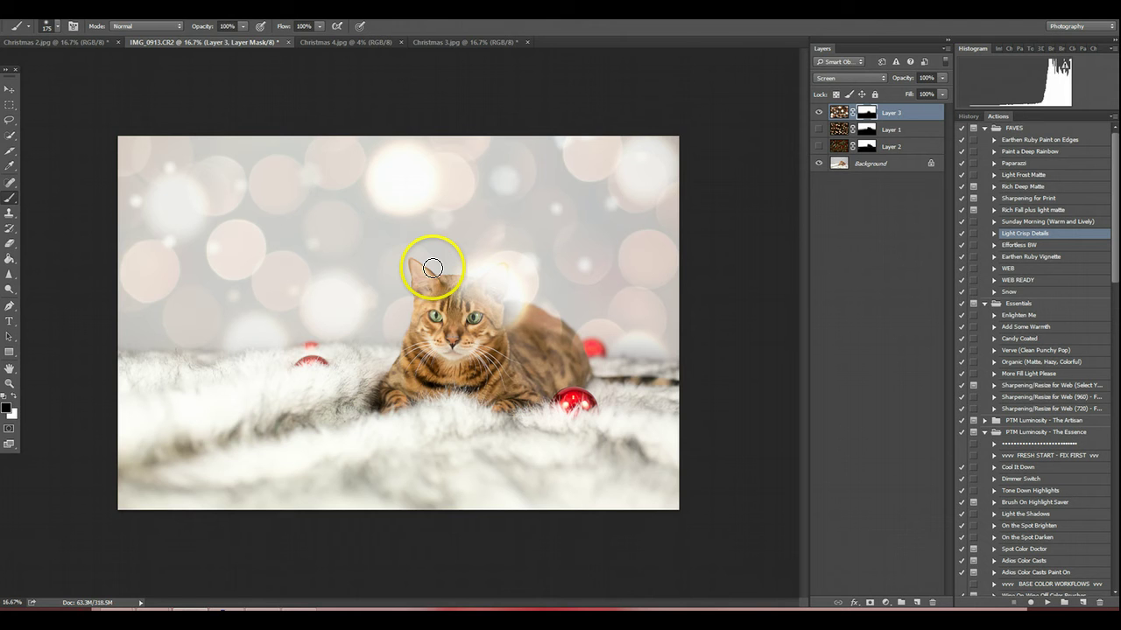
pyautogui.hotkey('ctrl', '+')
pyautogui.hotkey('ctrl', '+')
pyautogui.hotkey('ctrl', '+')
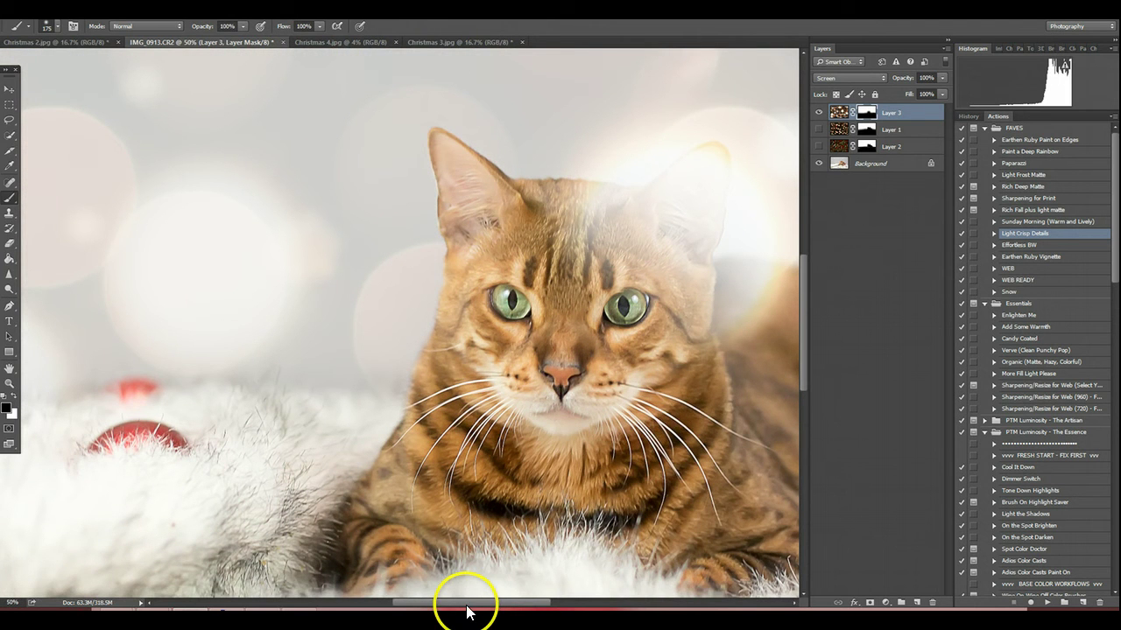
pyautogui.moveTo(467, 605); pyautogui.dragTo(496, 610)
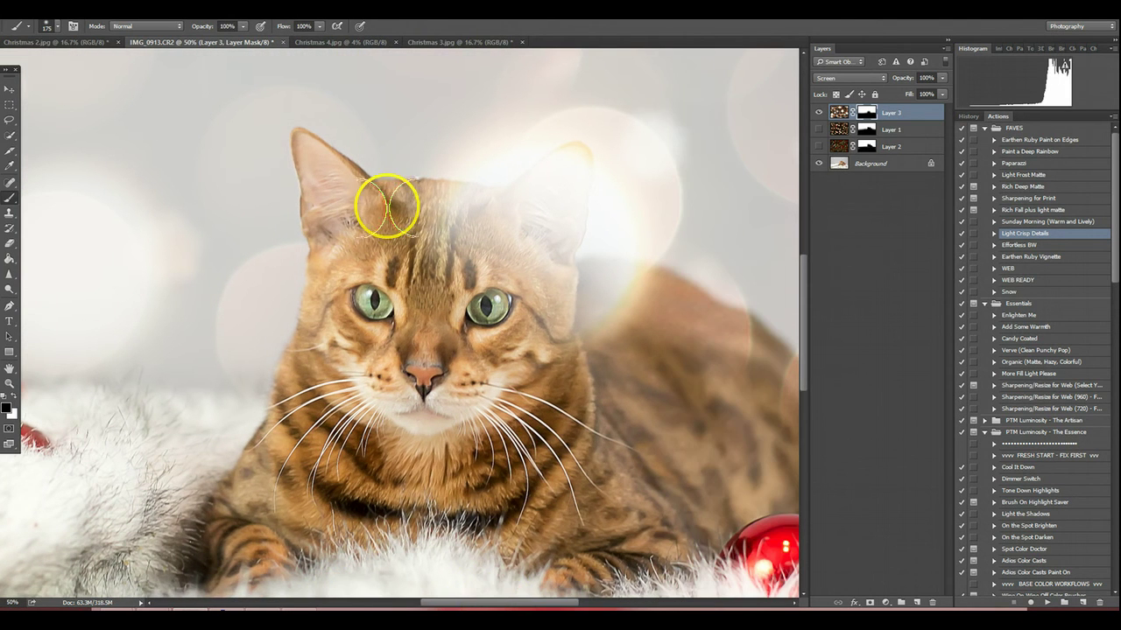
pyautogui.moveTo(386, 204)
pyautogui.mouseDown()
pyautogui.moveTo(509, 212)
pyautogui.moveTo(533, 206)
pyautogui.moveTo(560, 168)
pyautogui.moveTo(575, 172)
pyautogui.moveTo(548, 347)
pyautogui.moveTo(583, 345)
pyautogui.moveTo(575, 277)
pyautogui.moveTo(650, 286)
pyautogui.moveTo(612, 313)
pyautogui.moveTo(592, 279)
pyautogui.mouseUp()
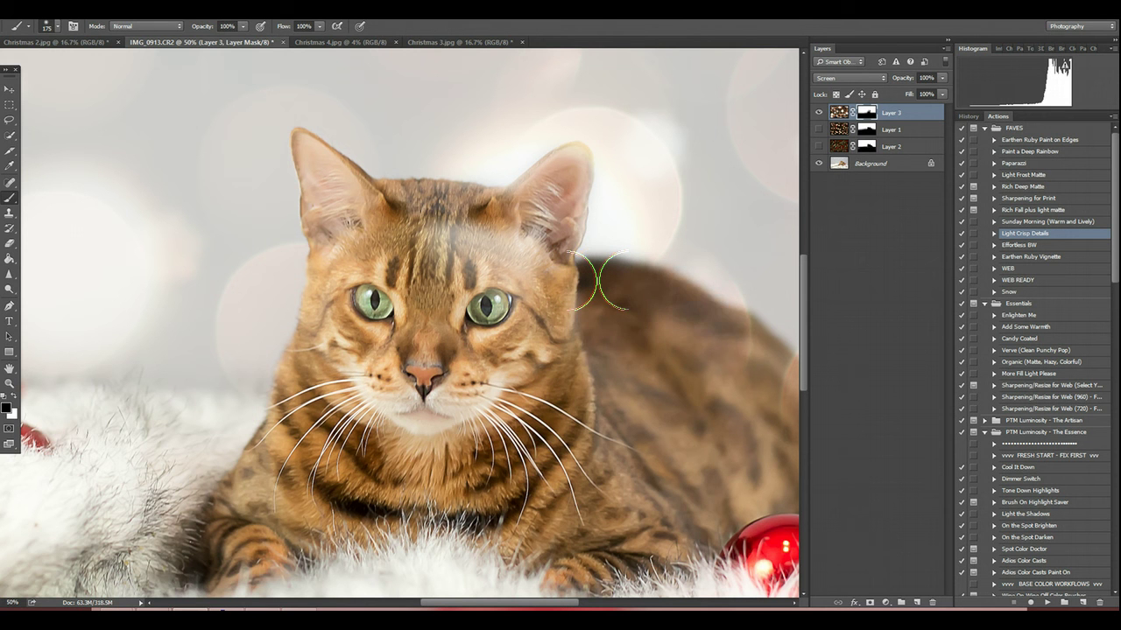
pyautogui.moveTo(735, 341)
pyautogui.mouseDown()
pyautogui.moveTo(750, 350)
pyautogui.moveTo(746, 331)
pyautogui.mouseUp()
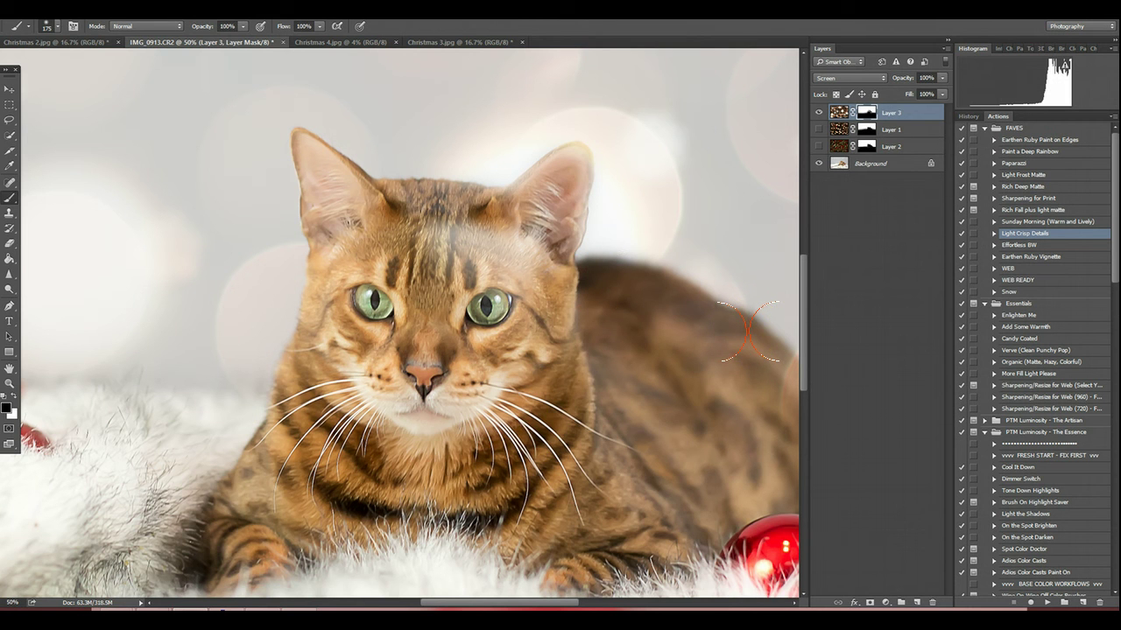
pyautogui.moveTo(574, 279); pyautogui.dragTo(538, 244)
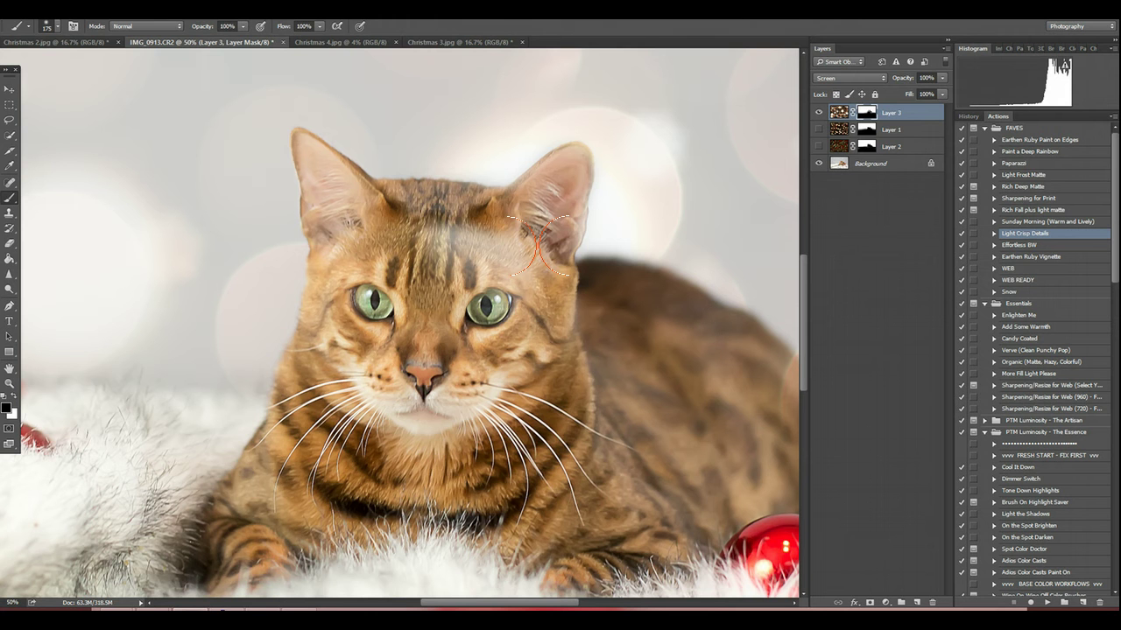
pyautogui.moveTo(524, 248)
pyautogui.mouseDown()
pyautogui.moveTo(449, 233)
pyautogui.moveTo(497, 301)
pyautogui.moveTo(415, 363)
pyautogui.moveTo(470, 288)
pyautogui.moveTo(489, 234)
pyautogui.moveTo(438, 348)
pyautogui.moveTo(573, 280)
pyautogui.moveTo(561, 334)
pyautogui.moveTo(553, 256)
pyautogui.moveTo(511, 216)
pyautogui.mouseUp()
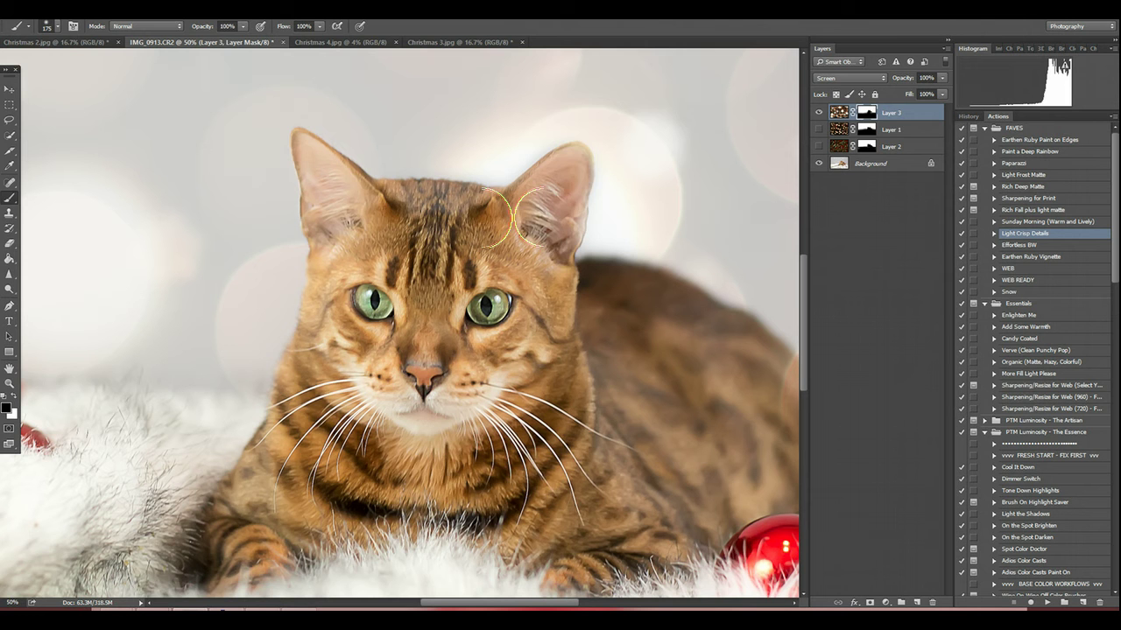
pyautogui.moveTo(511, 215)
pyautogui.mouseDown()
pyautogui.moveTo(564, 204)
pyautogui.moveTo(534, 357)
pyautogui.moveTo(484, 239)
pyautogui.moveTo(421, 215)
pyautogui.mouseUp()
pyautogui.moveTo(326, 219); pyautogui.dragTo(335, 284)
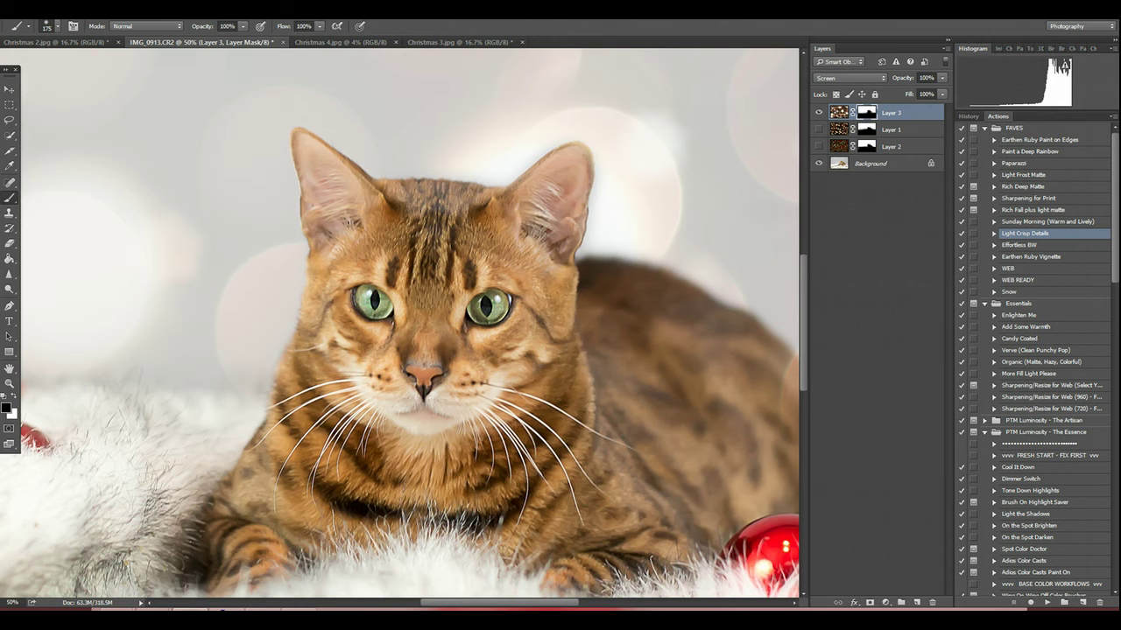
# - Mask the remaining overlay off the cat's rear body and the fur rug behind the red ornament
pyautogui.moveTo(506, 610); pyautogui.dragTo(533, 607)
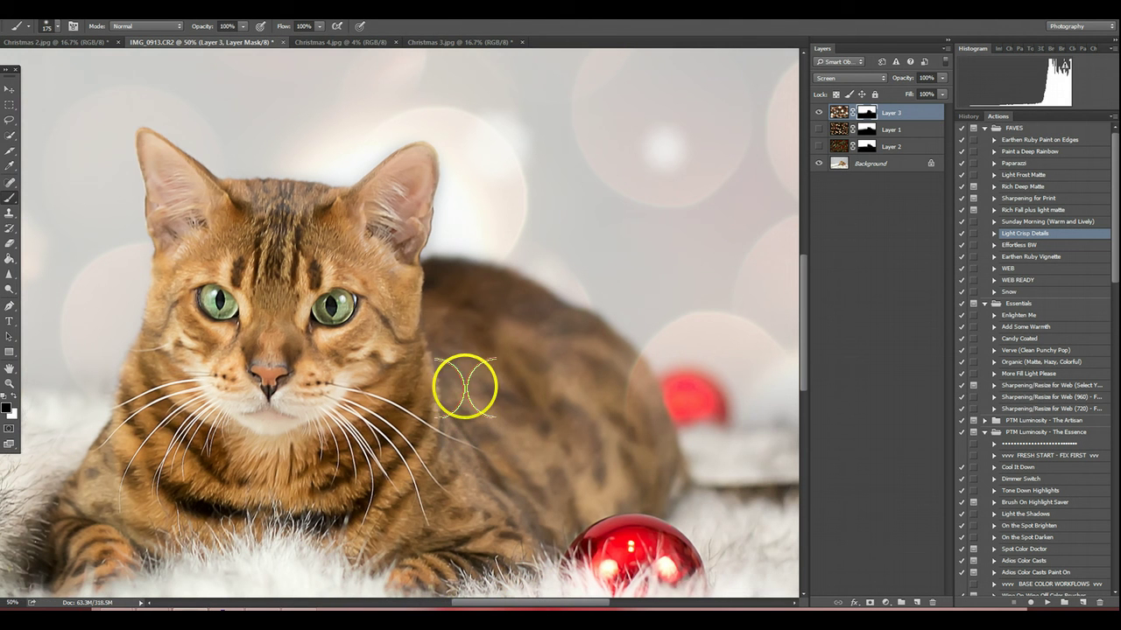
pyautogui.click(443, 295)
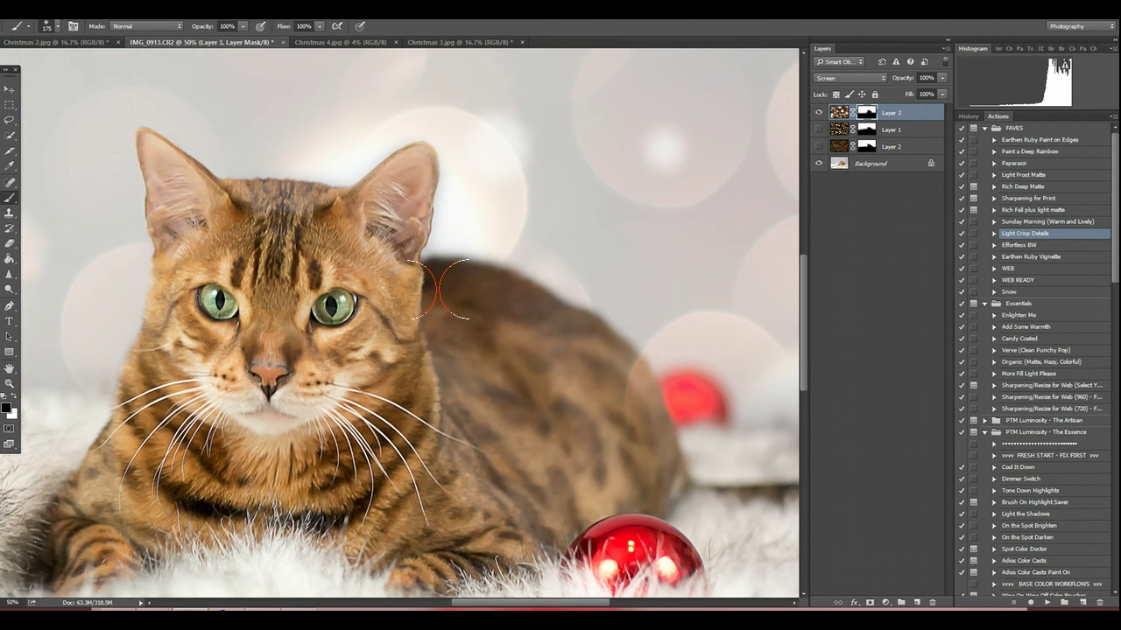
pyautogui.moveTo(585, 324); pyautogui.dragTo(638, 401)
pyautogui.moveTo(522, 545)
pyautogui.mouseDown()
pyautogui.moveTo(621, 533)
pyautogui.moveTo(678, 553)
pyautogui.moveTo(679, 475)
pyautogui.moveTo(830, 530)
pyautogui.mouseUp()
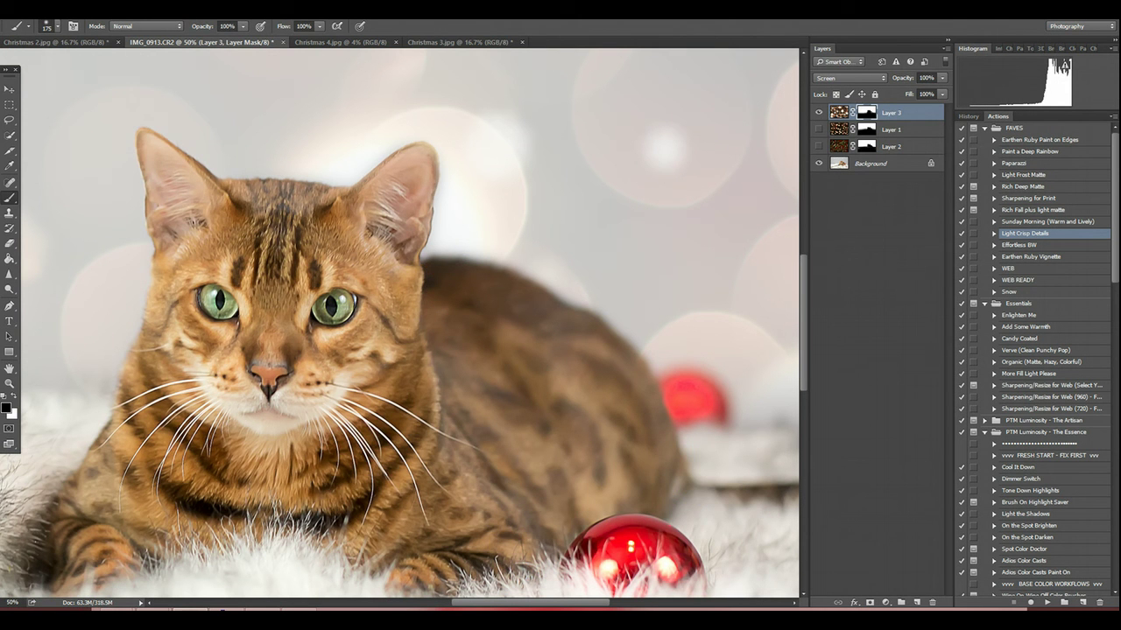
pyautogui.moveTo(522, 602); pyautogui.dragTo(559, 604)
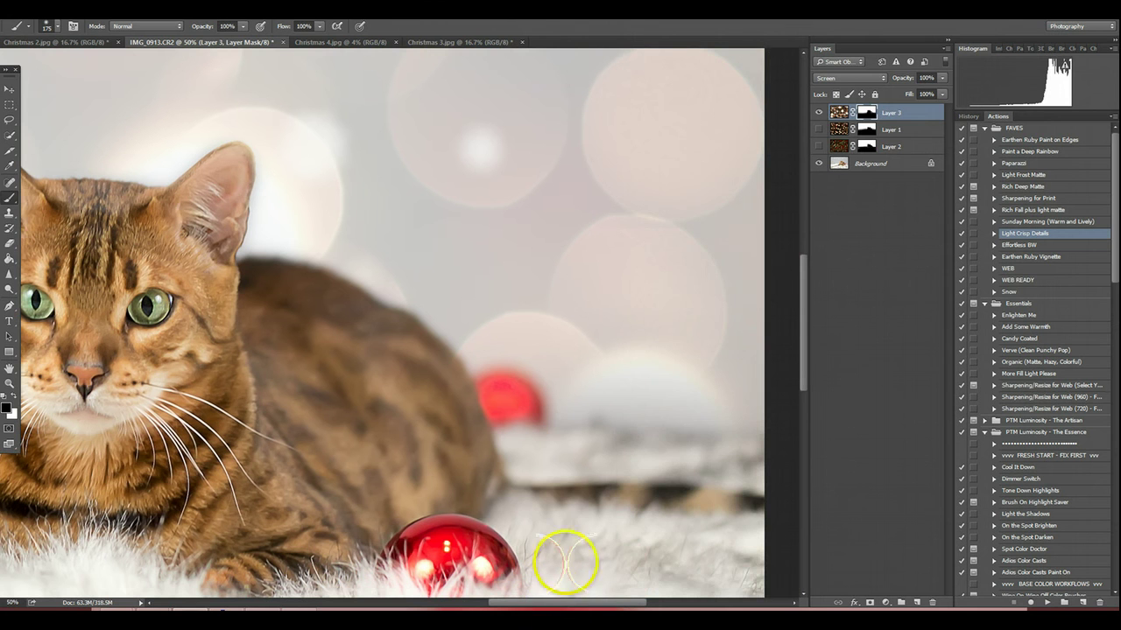
pyautogui.moveTo(524, 442); pyautogui.dragTo(707, 454)
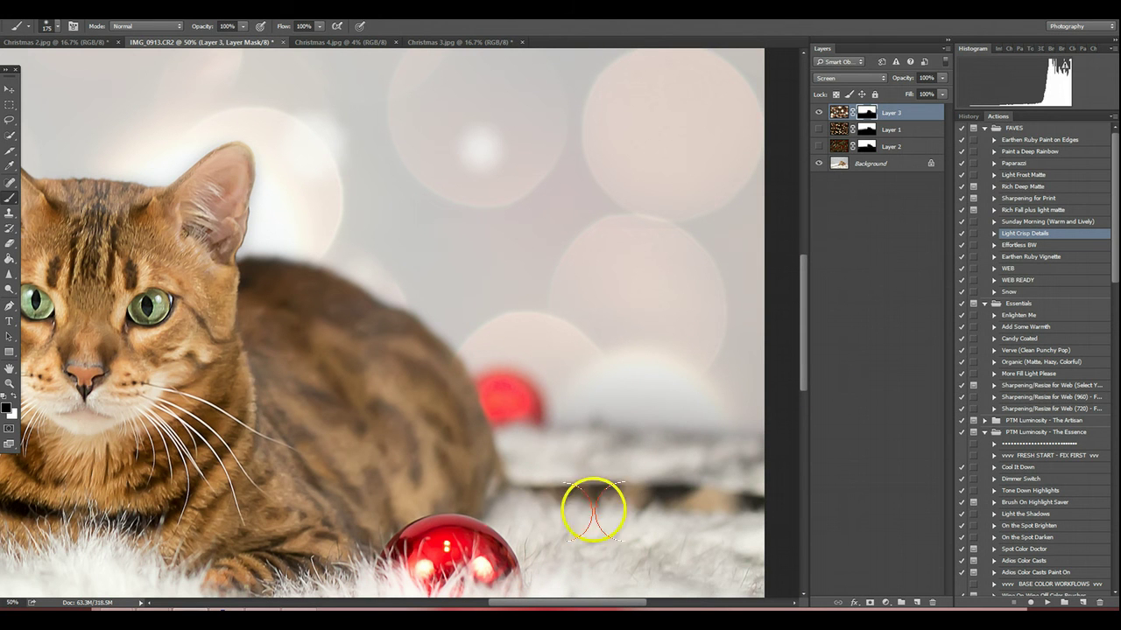
# - Clone a faint bokeh circle over the bright light spot behind the cat's ear on the overlay layer's image, using the Clone Stamp
pyautogui.moveTo(495, 603); pyautogui.dragTo(438, 602)
pyautogui.hotkey('ctrl', '-')
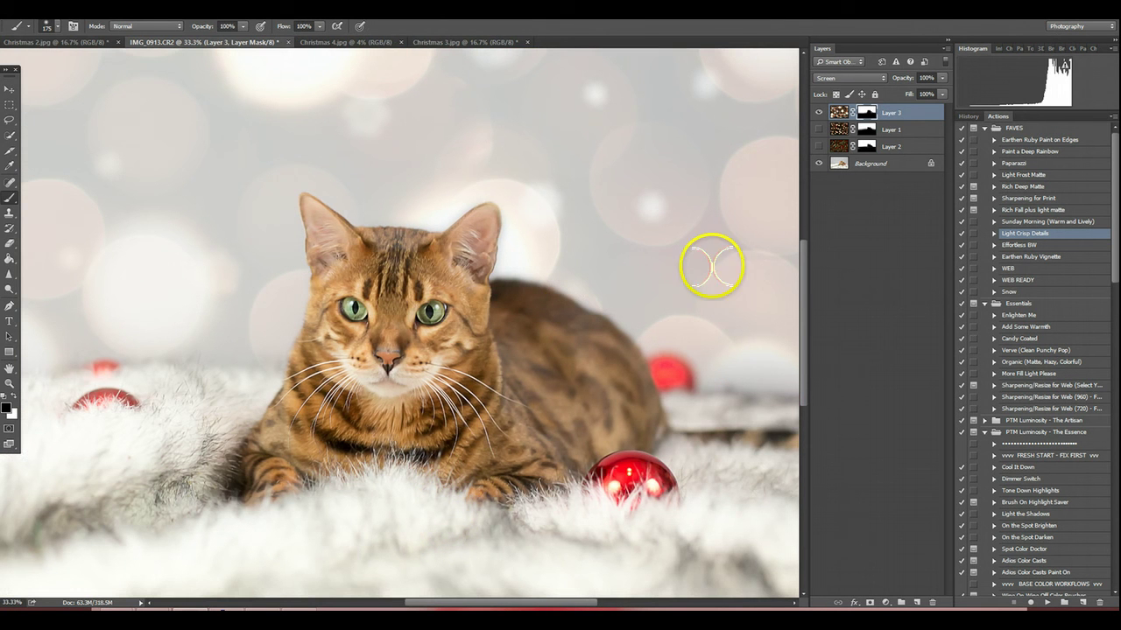
pyautogui.scroll(2, 623, 300)
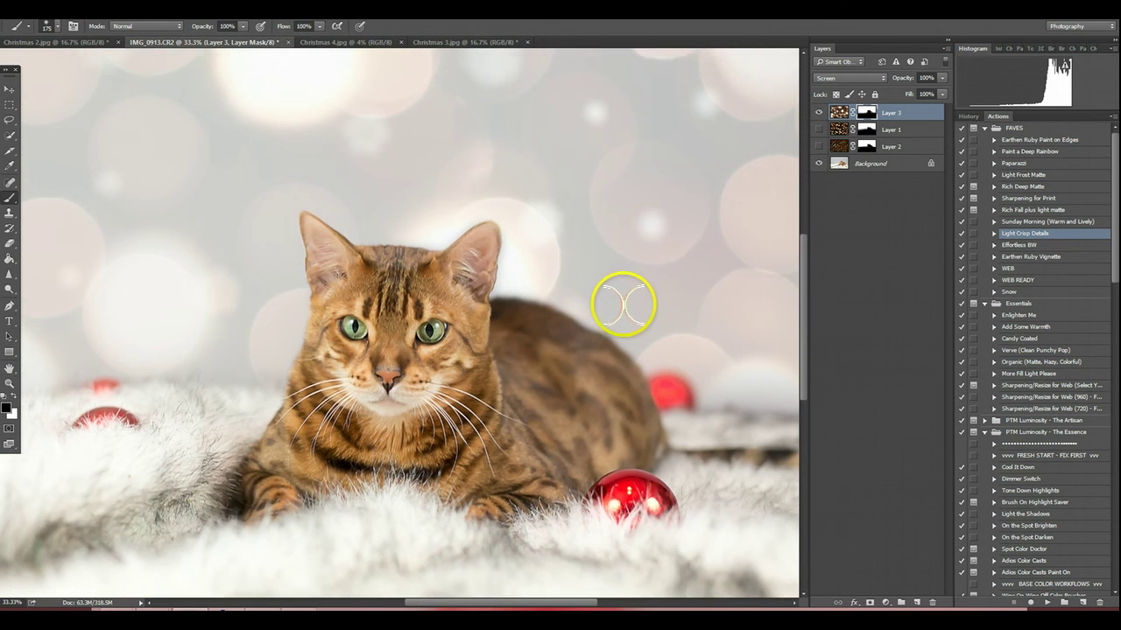
pyautogui.scroll(2, 376, 389)
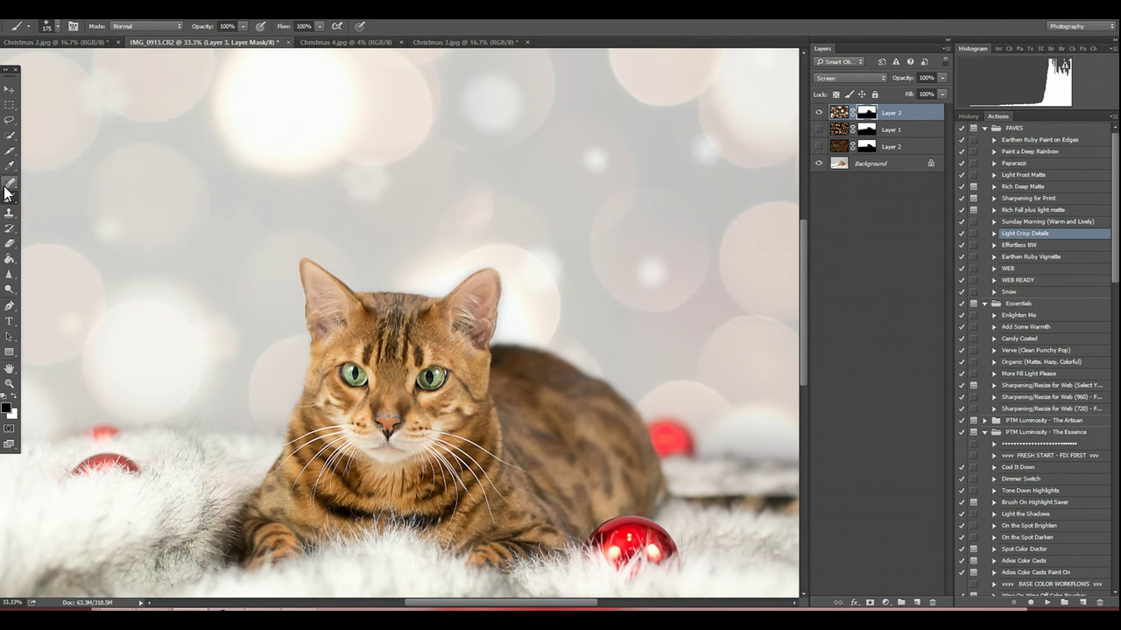
pyautogui.click(10, 226)
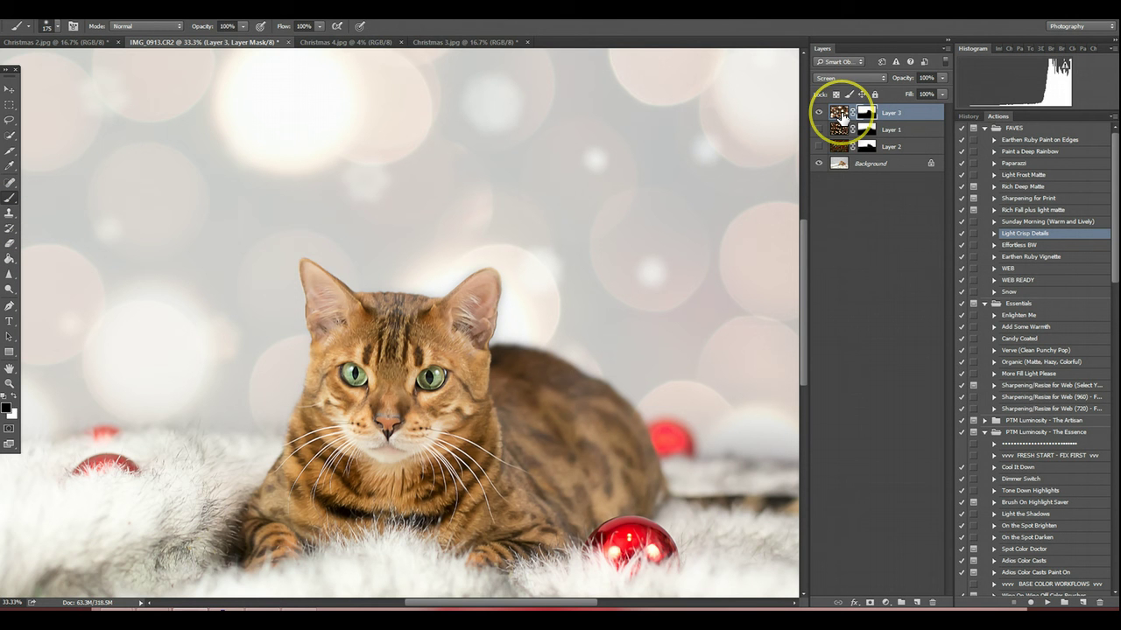
pyautogui.click(839, 113)
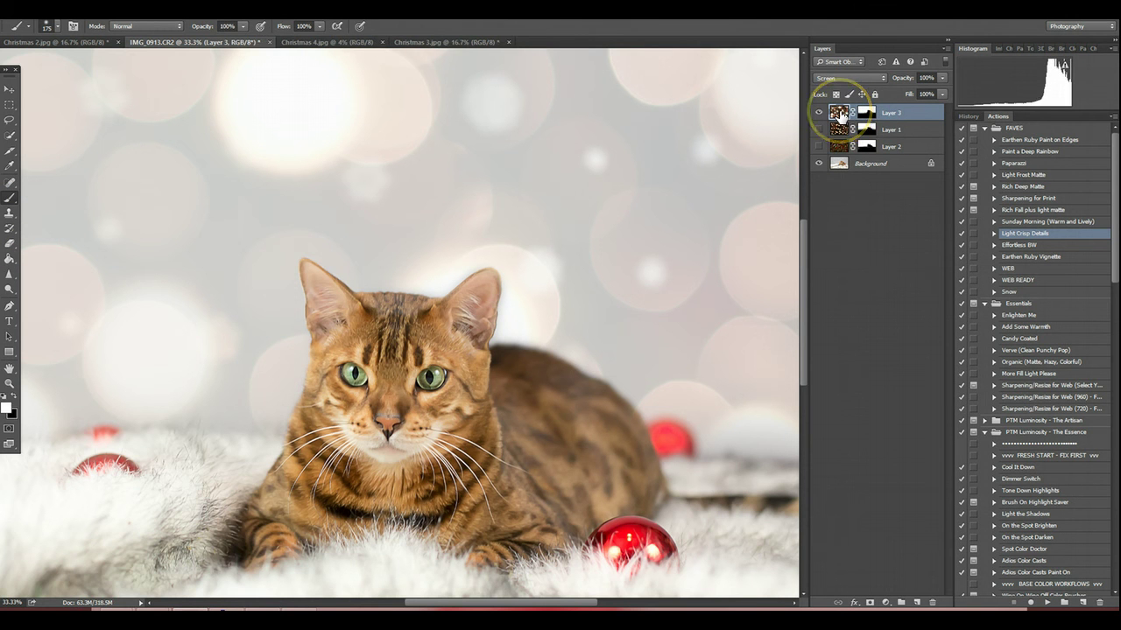
pyautogui.click(9, 219)
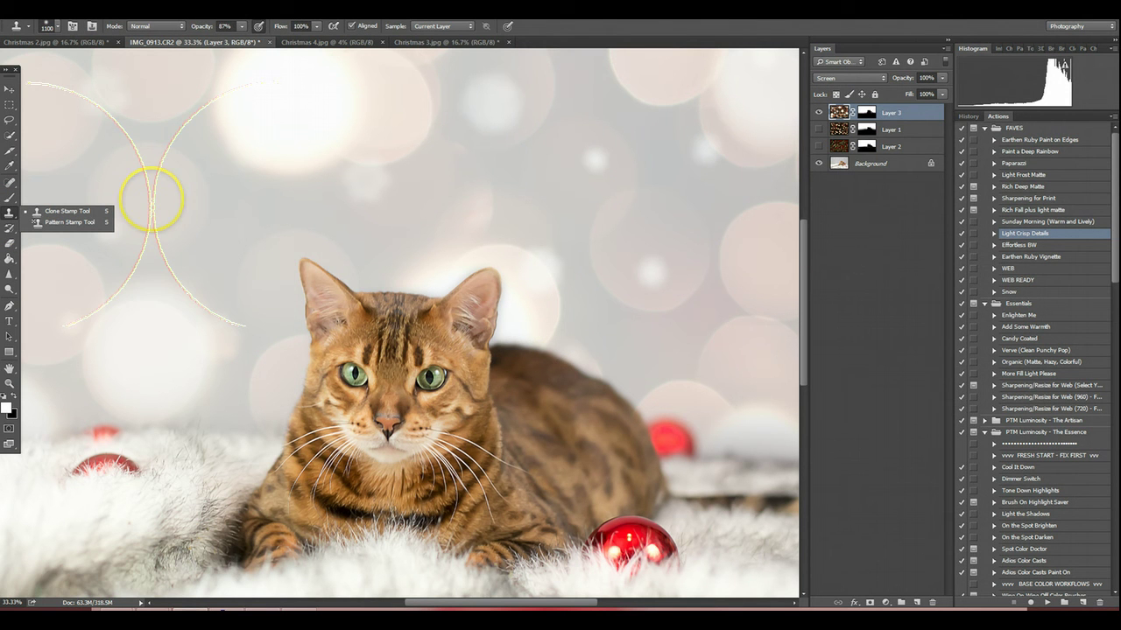
pyautogui.keyDown('alt'); pyautogui.click(151, 199); pyautogui.keyUp('alt')
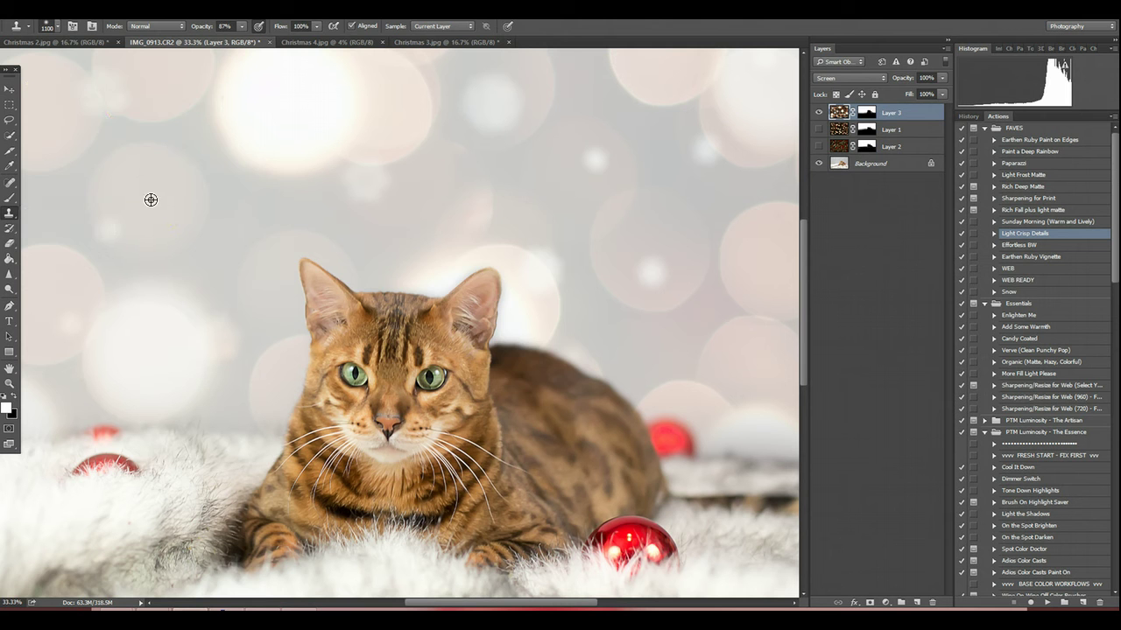
pyautogui.moveTo(508, 267); pyautogui.dragTo(468, 274)
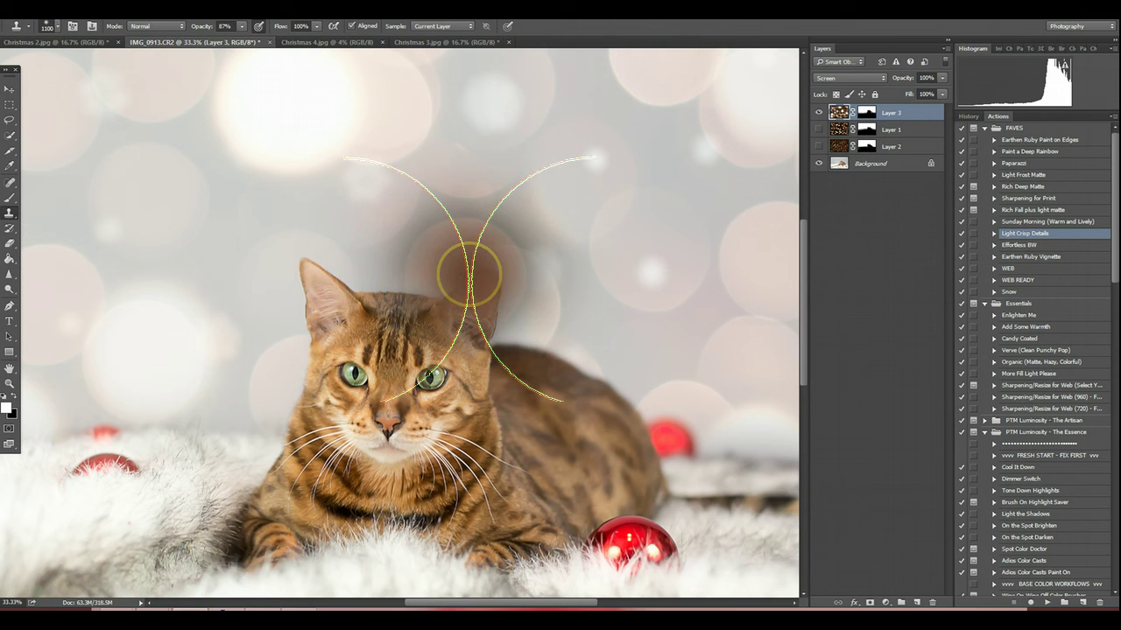
pyautogui.hotkey('ctrl', 'z')
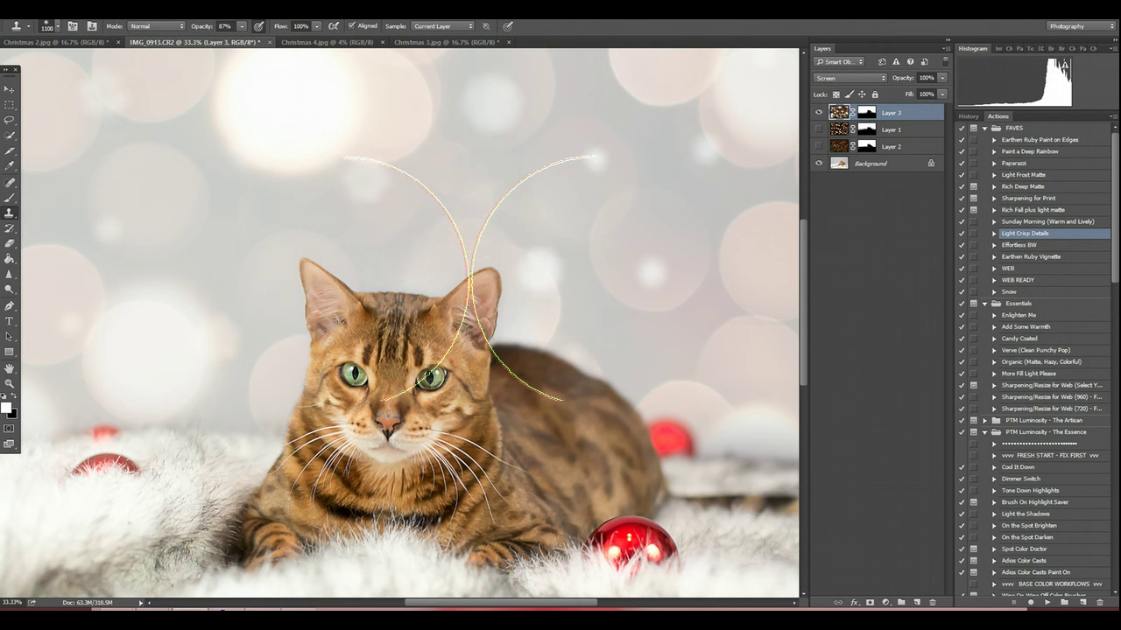
pyautogui.keyDown('alt'); pyautogui.click(172, 571); pyautogui.keyUp('alt')
pyautogui.click(45, 513)
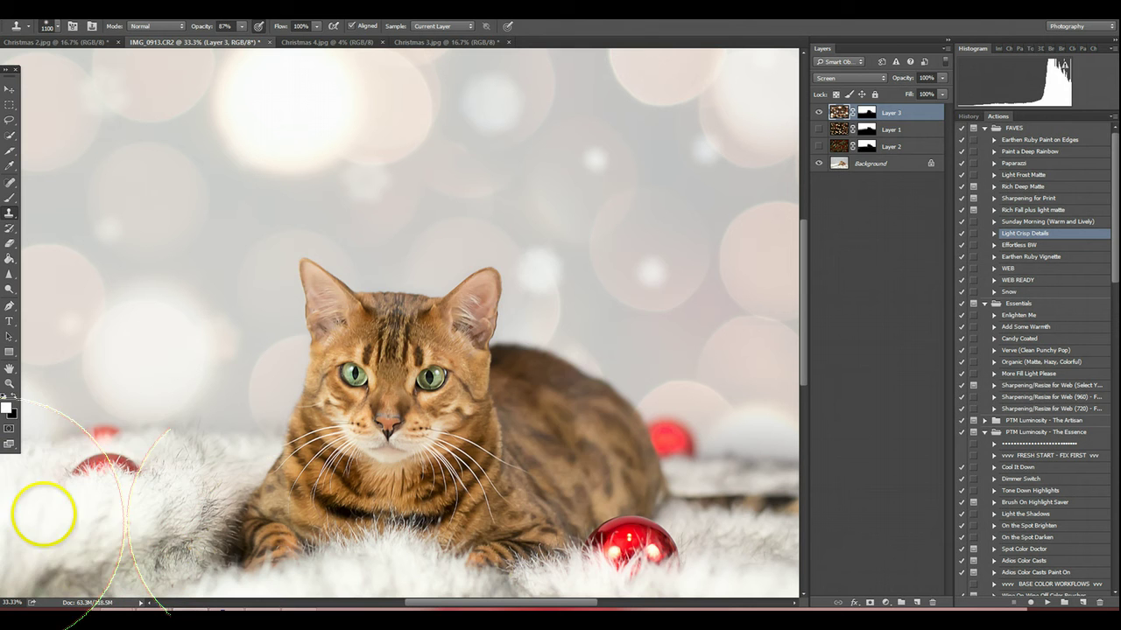
pyautogui.keyDown('alt'); pyautogui.click(568, 271); pyautogui.keyUp('alt')
pyautogui.hotkey('ctrl', 'z')
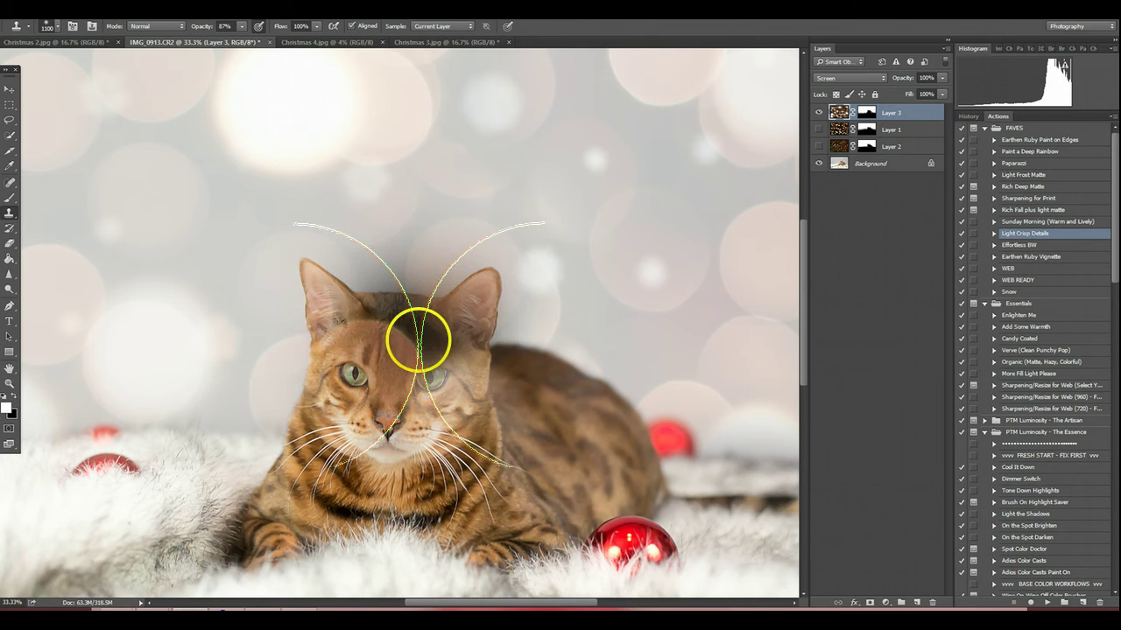
pyautogui.click(400, 337)
pyautogui.hotkey('ctrl', 'z')
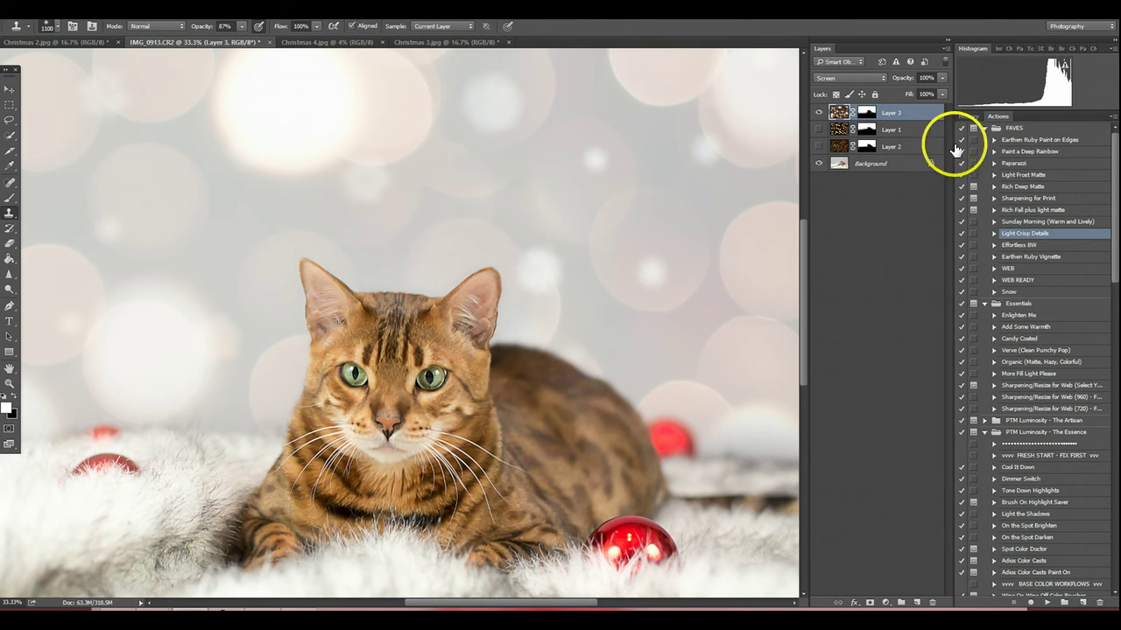
# - Make Layer 3's mask active for editing and switch from the Clone Stamp to the Brush tool
pyautogui.click(866, 114)
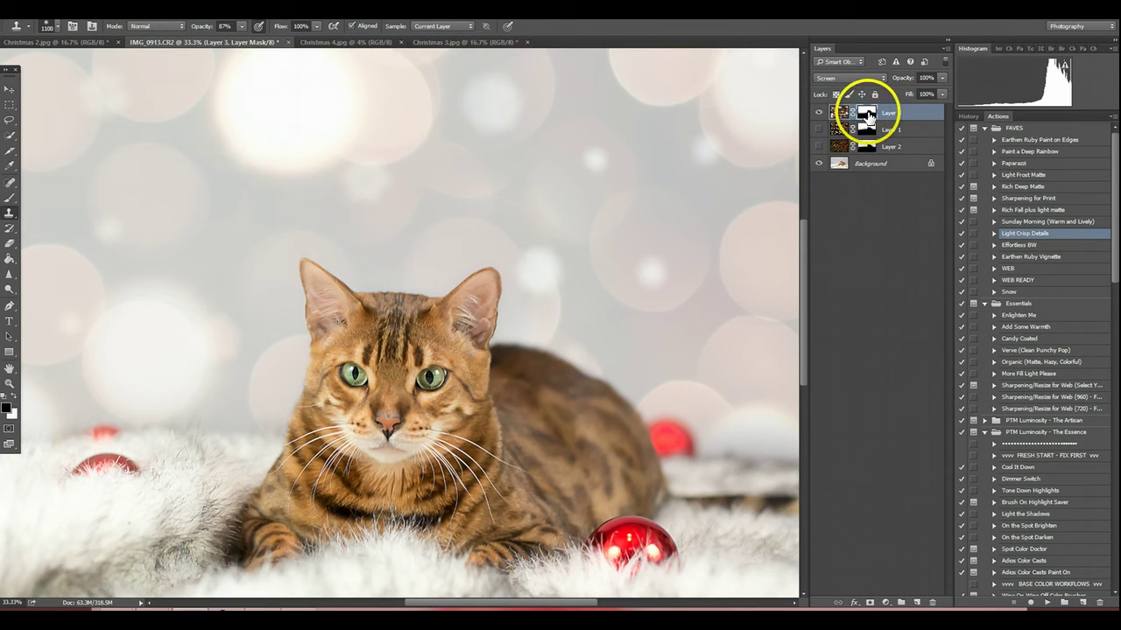
pyautogui.click(408, 370)
pyautogui.hotkey('ctrl', 'z')
pyautogui.click(189, 184)
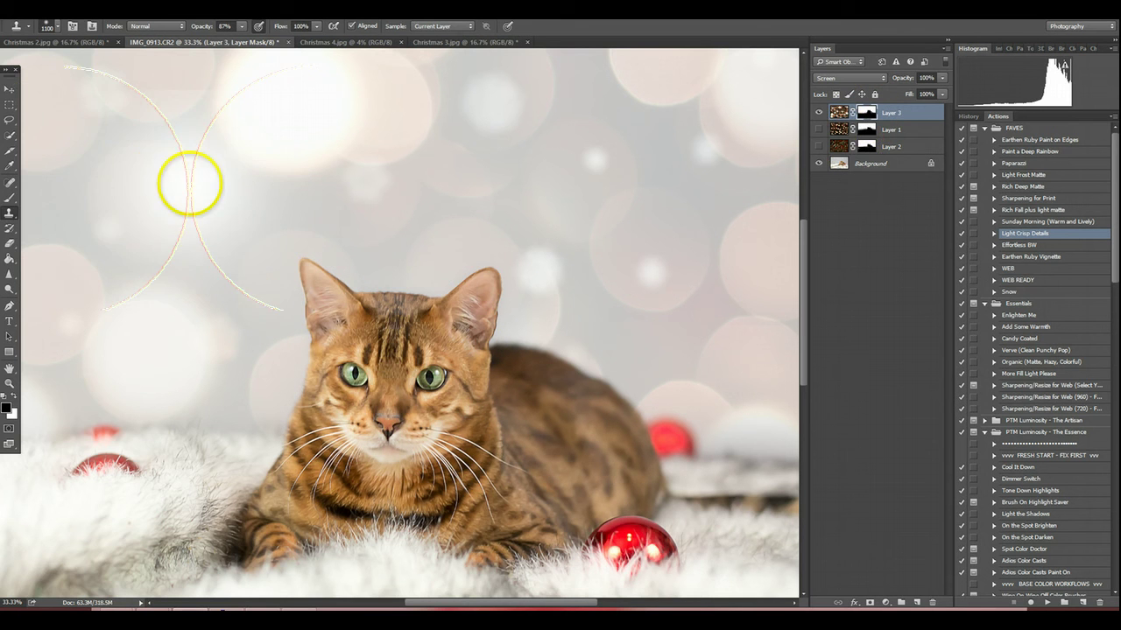
pyautogui.click(11, 197)
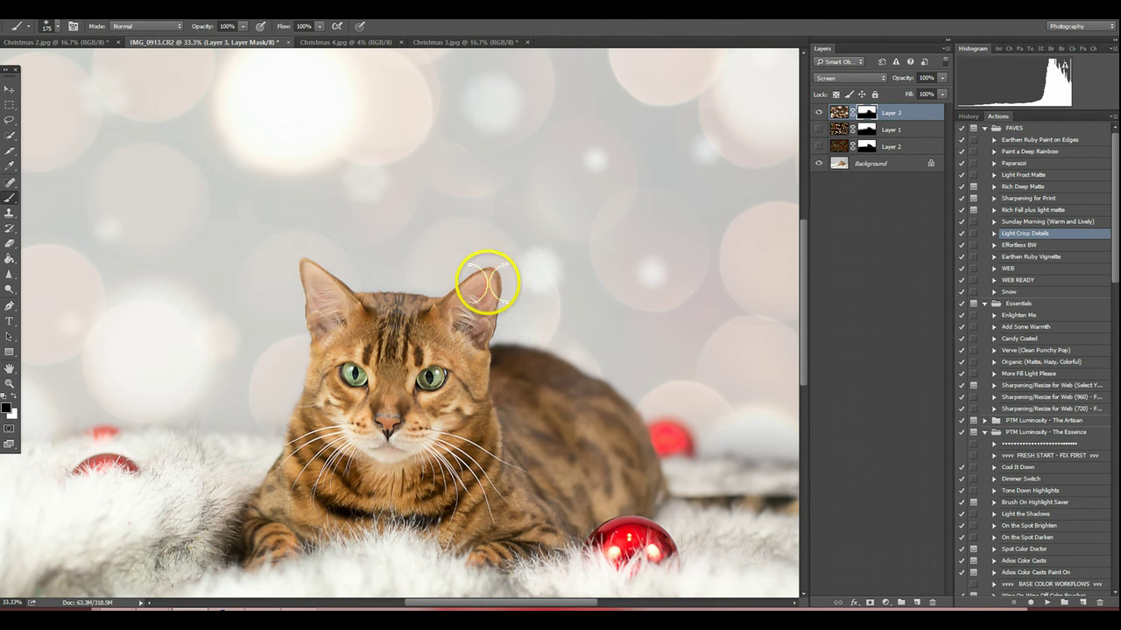
pyautogui.hotkey('ctrl', '-')
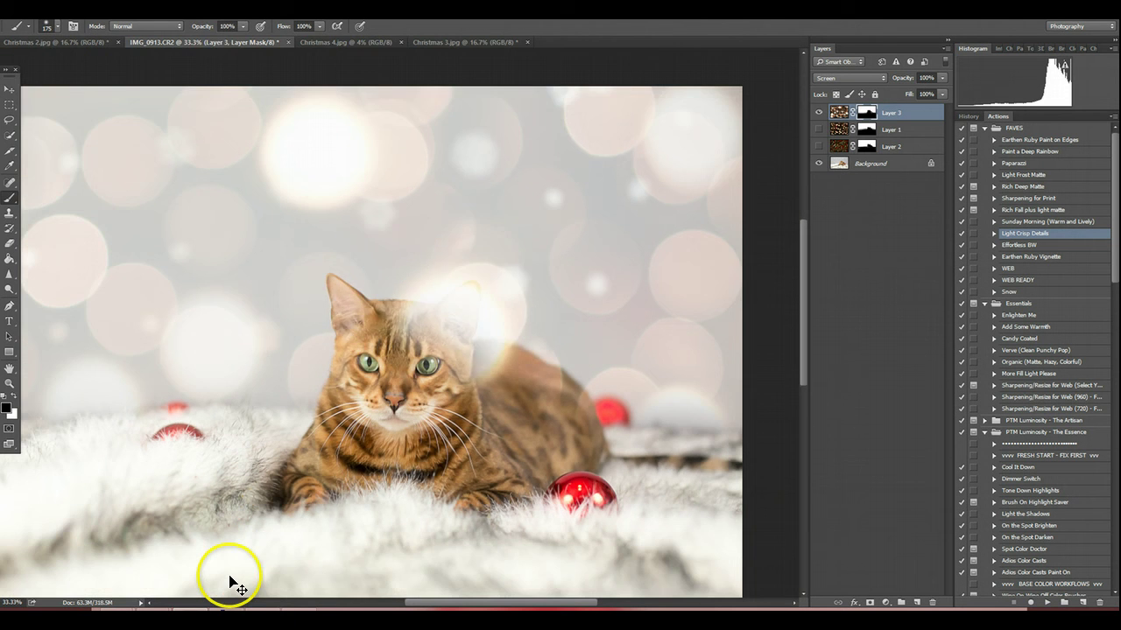
pyautogui.hotkey('ctrl', '-')
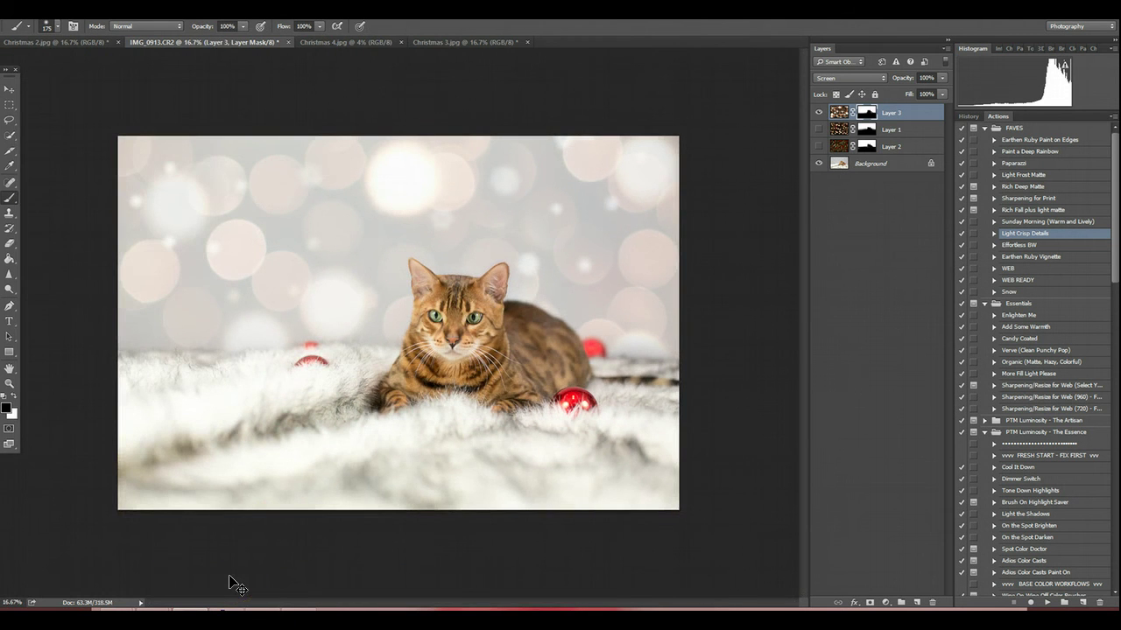
pyautogui.click(219, 563)
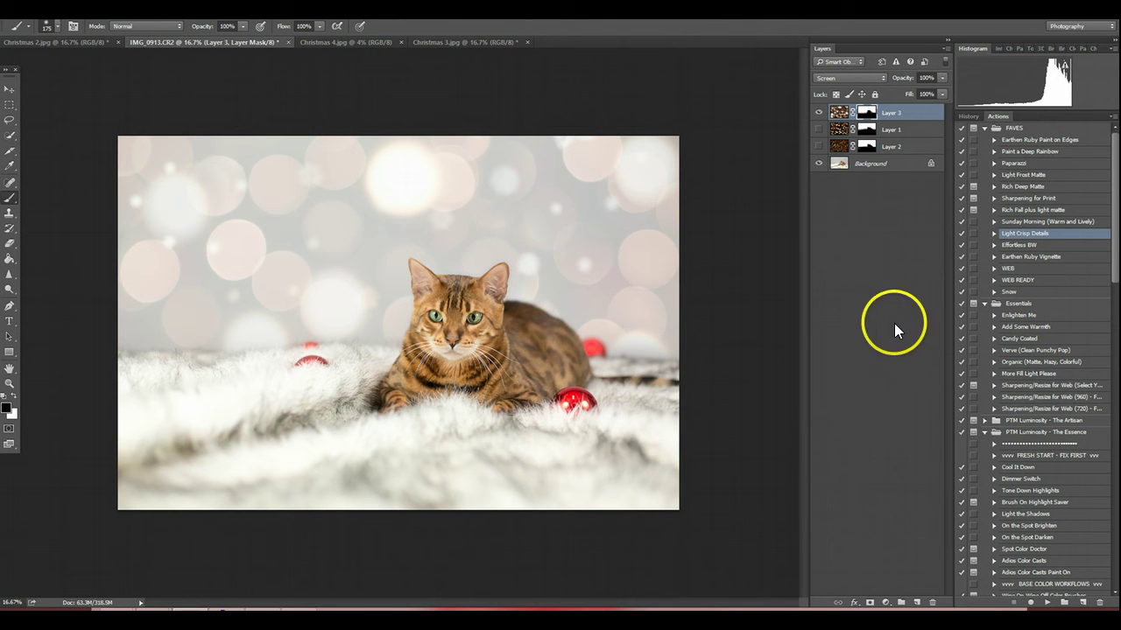
# - Try lowering Layer 3's opacity to about 76% and return it to 100%
pyautogui.click(943, 77)
pyautogui.click(943, 78)
pyautogui.click(944, 79)
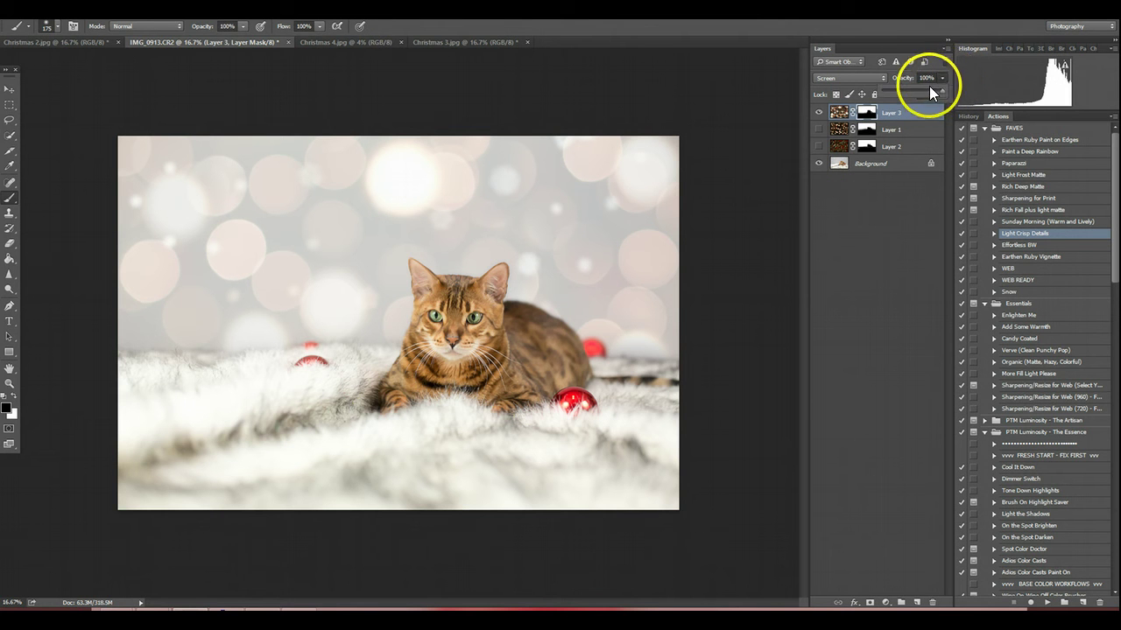
pyautogui.click(924, 90)
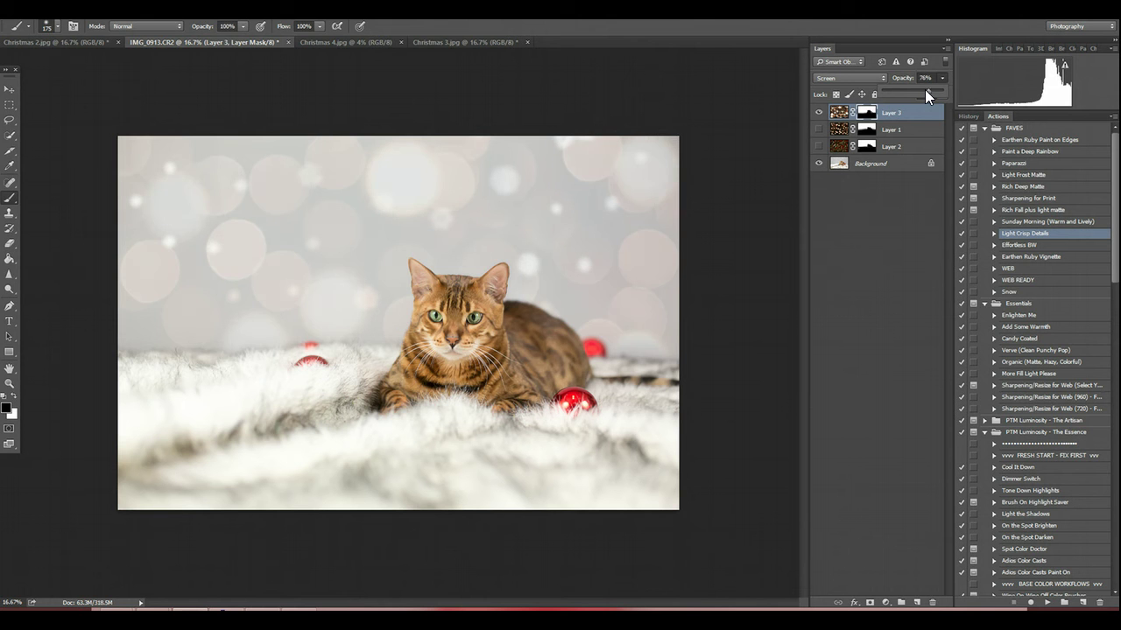
pyautogui.moveTo(928, 91); pyautogui.dragTo(943, 91)
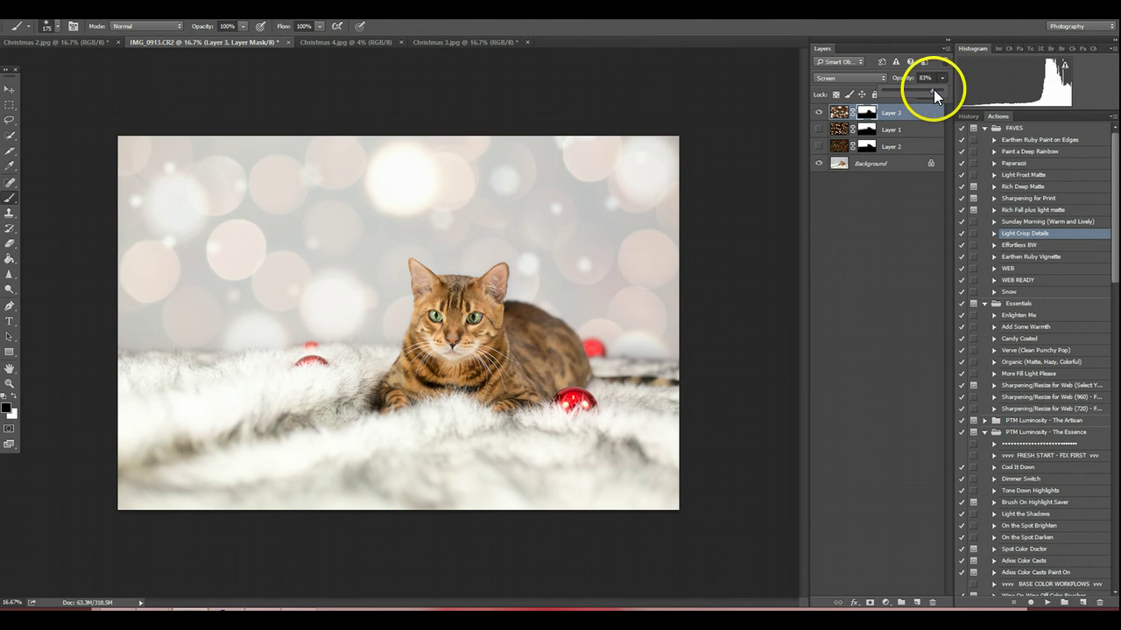
pyautogui.moveTo(932, 90); pyautogui.dragTo(937, 90)
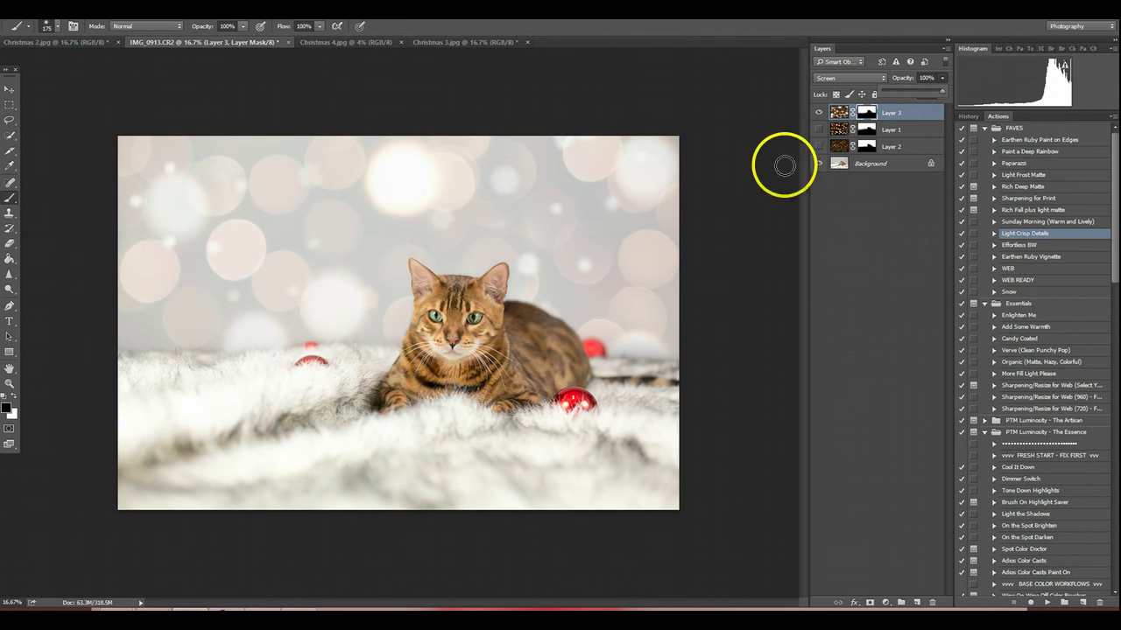
# - Set the brush opacity to 44% and size to 900 px, and dim the large bright bokeh above the cat on Layer 3's mask
pyautogui.click(243, 27)
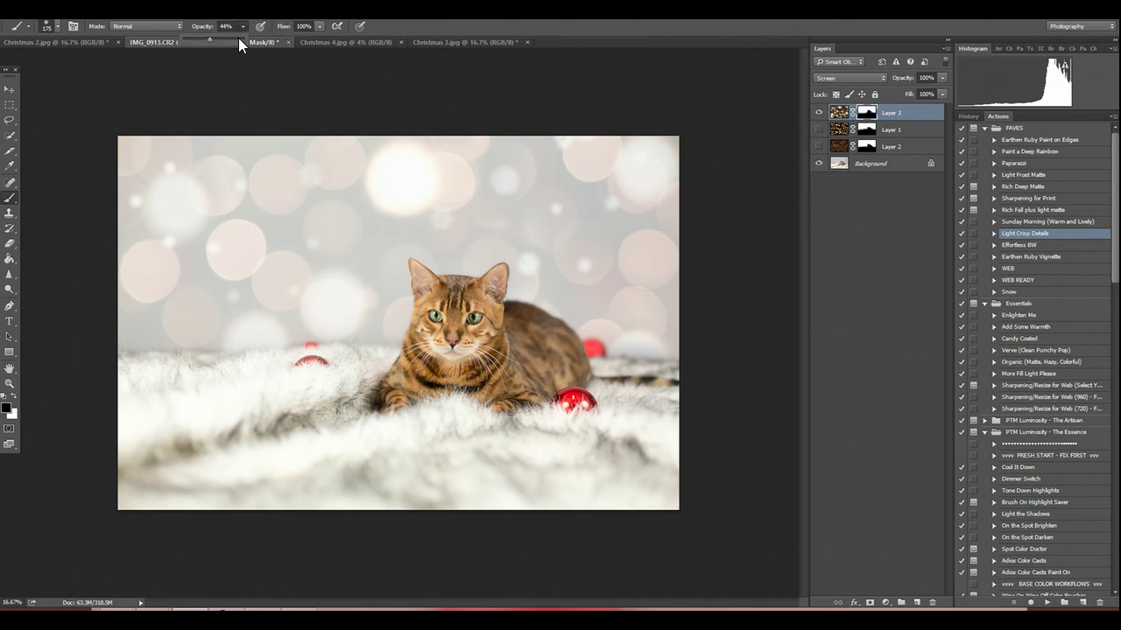
pyautogui.click(403, 172)
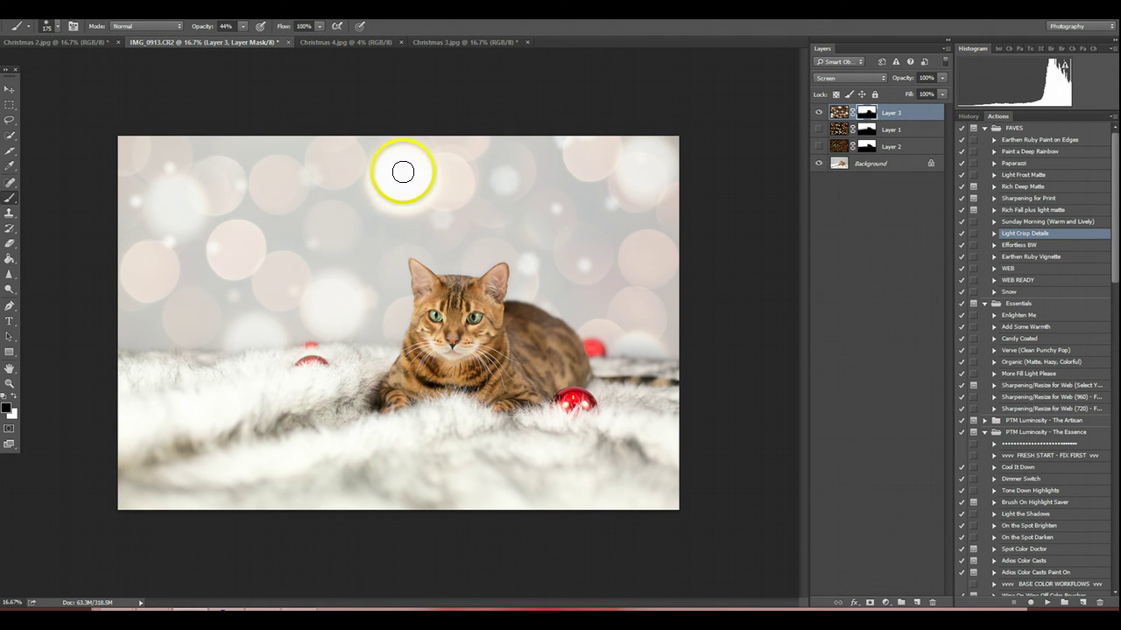
pyautogui.press(']')
pyautogui.press(']')
pyautogui.press(']')
pyautogui.press(']')
pyautogui.press(']')
pyautogui.press(']')
pyautogui.press(']')
pyautogui.press(']')
pyautogui.press(']')
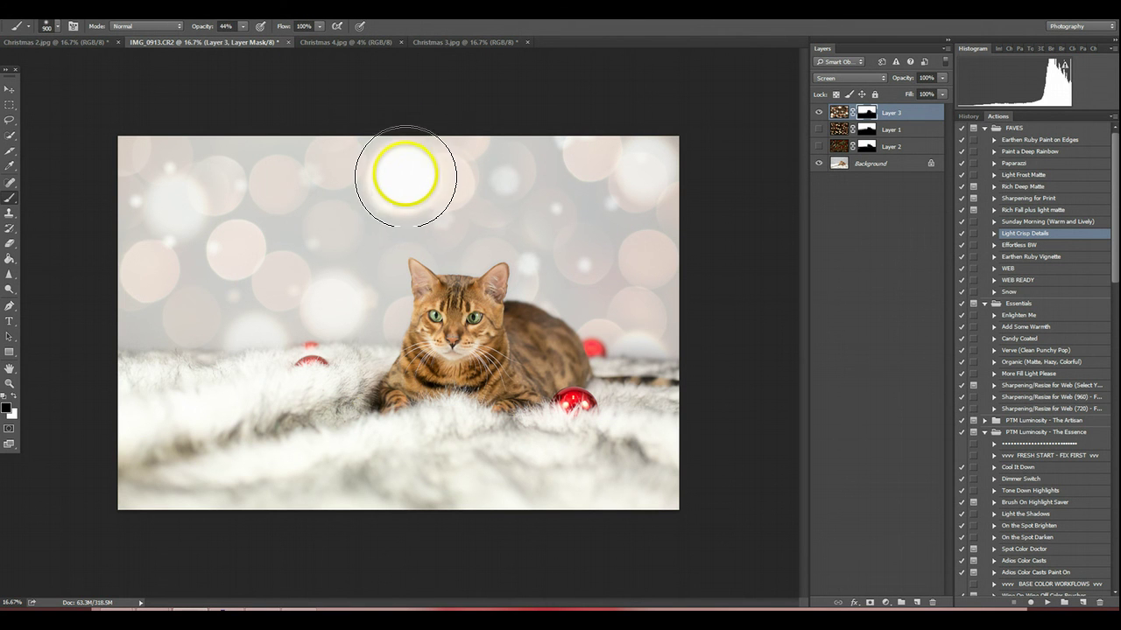
pyautogui.moveTo(406, 176); pyautogui.dragTo(407, 175)
# - Enlarge the brush to 1000 px and partly mask the bright bokeh circle in the photo's upper-right corner
pyautogui.press(']')
pyautogui.click(119, 396)
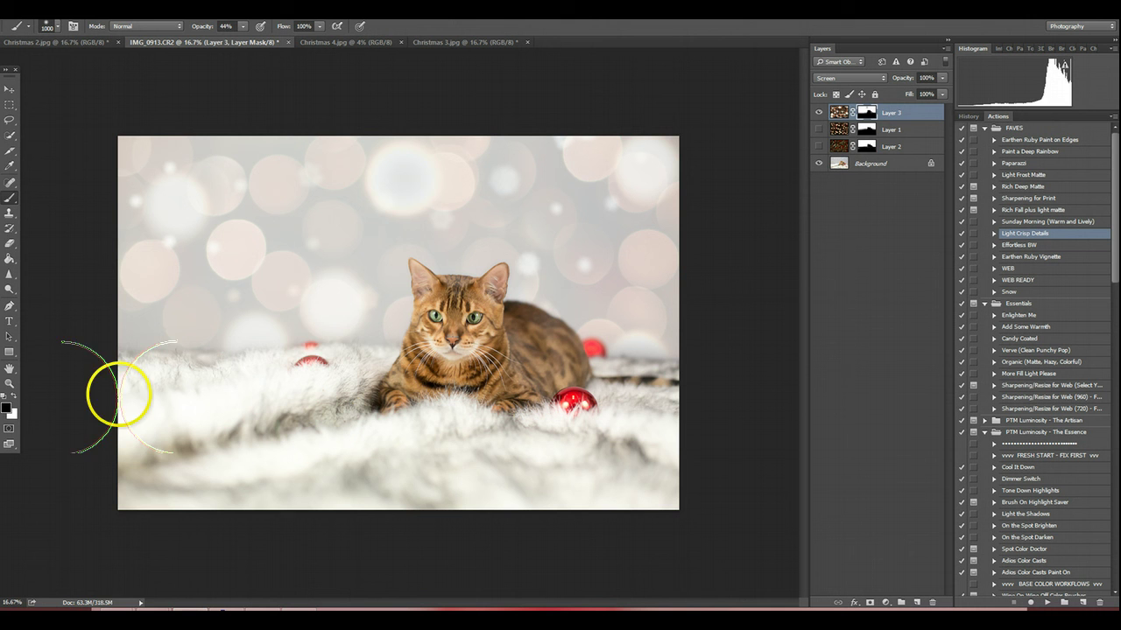
pyautogui.click(403, 180)
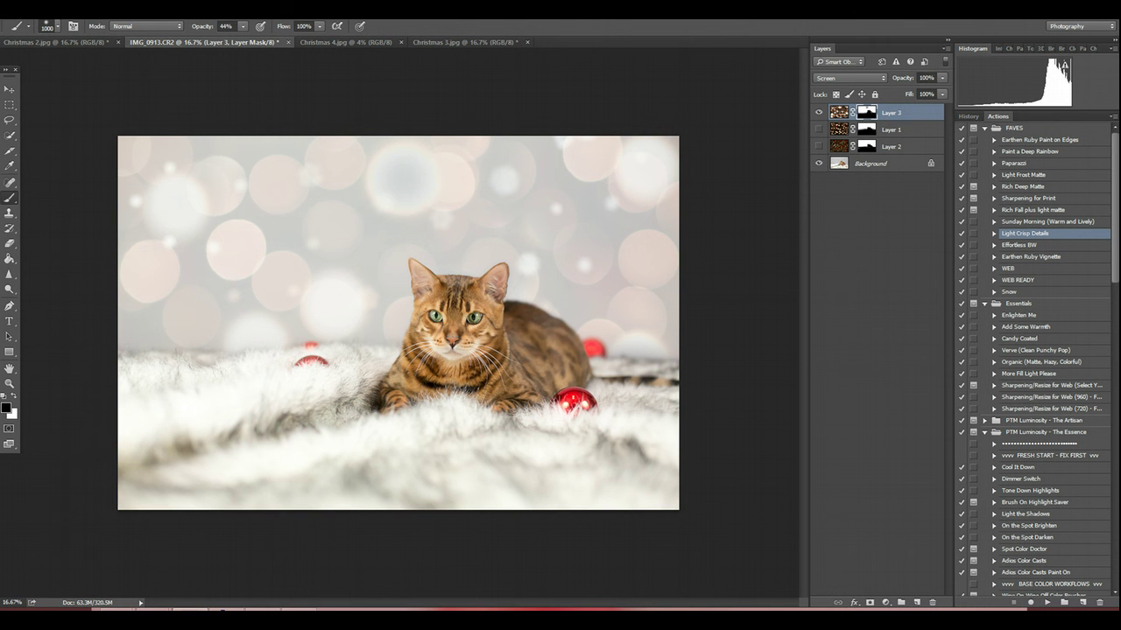
pyautogui.hotkey('ctrl', 'z')
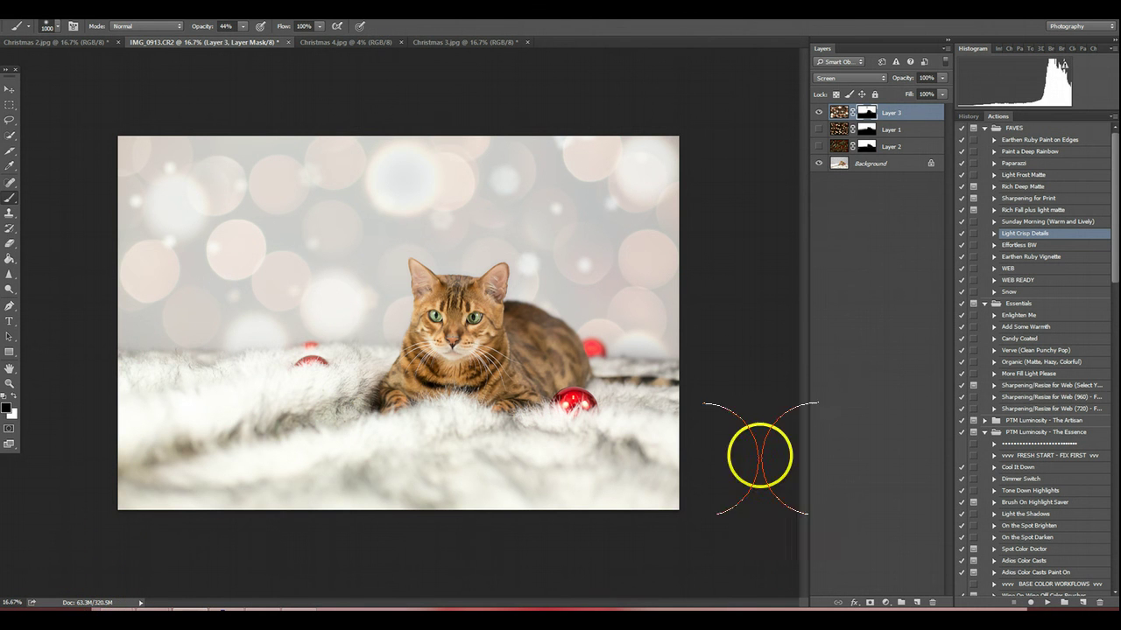
pyautogui.click(656, 160)
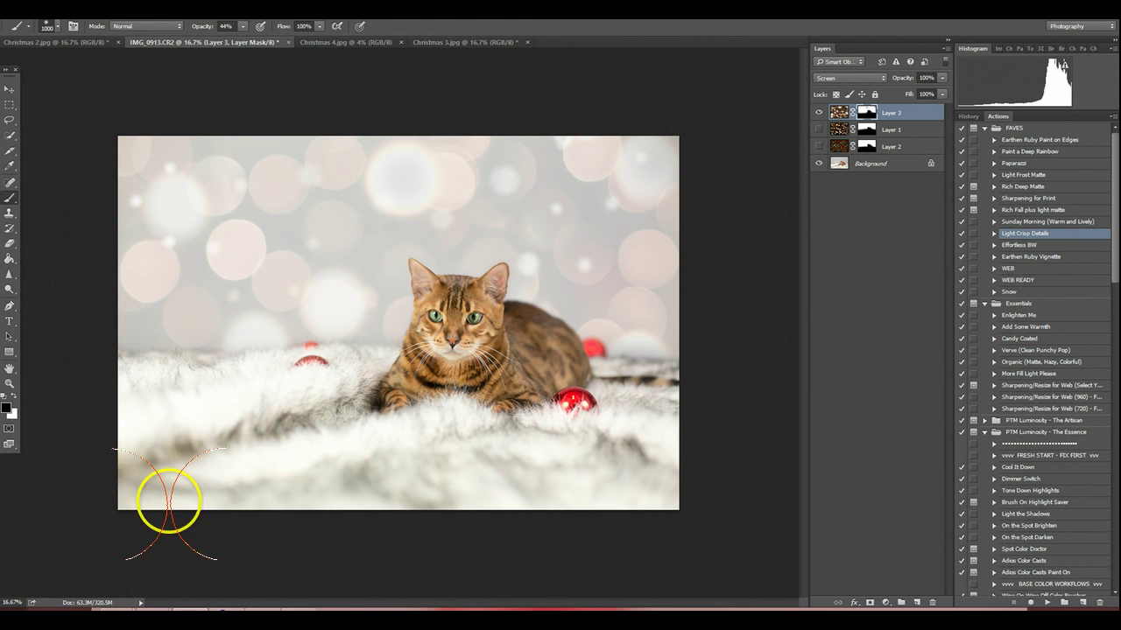
pyautogui.moveTo(168, 501)
pyautogui.mouseDown()
pyautogui.moveTo(76, 465)
pyautogui.moveTo(57, 443)
pyautogui.mouseUp()
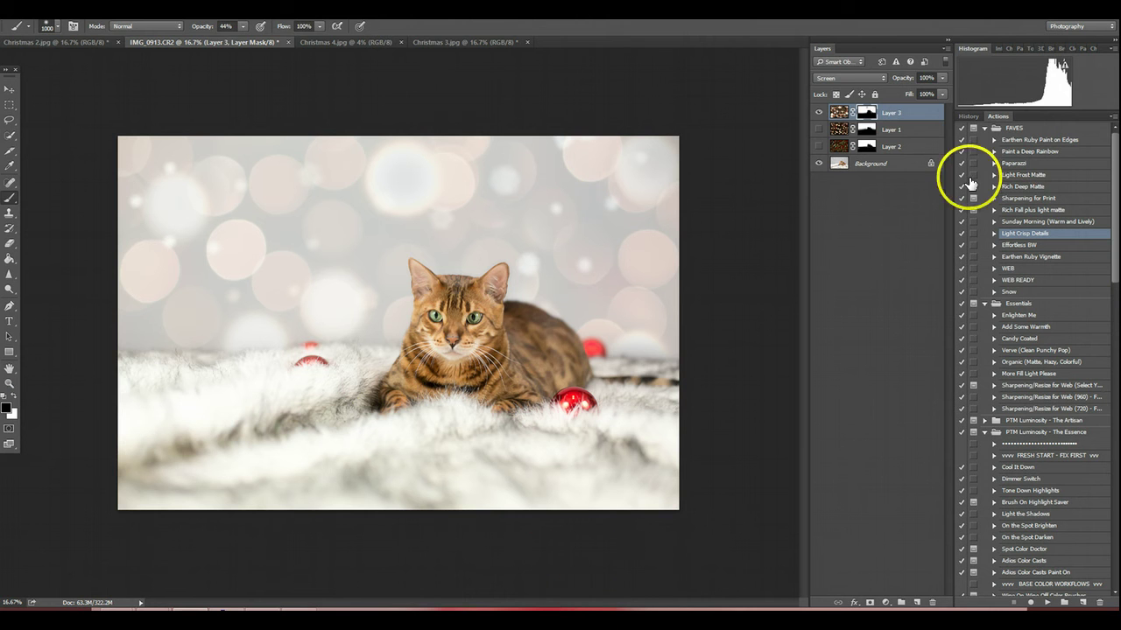
# - Compare the photo with and without Layer 3, and preview the Layer 1 and Layer 2 overlays one at a time
pyautogui.click(819, 113)
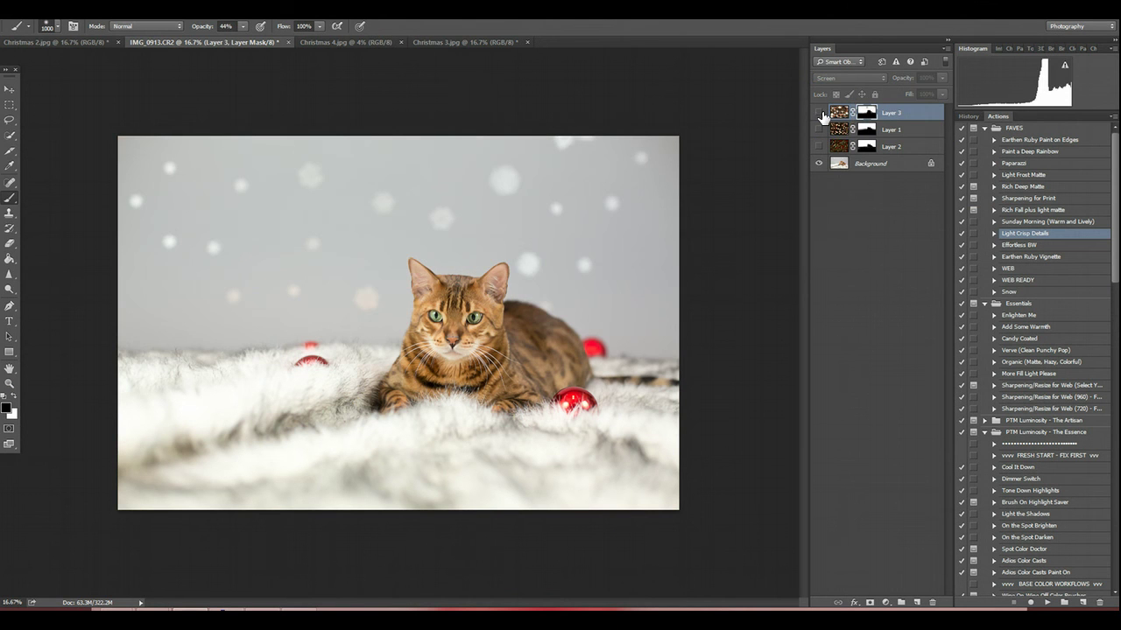
pyautogui.click(819, 113)
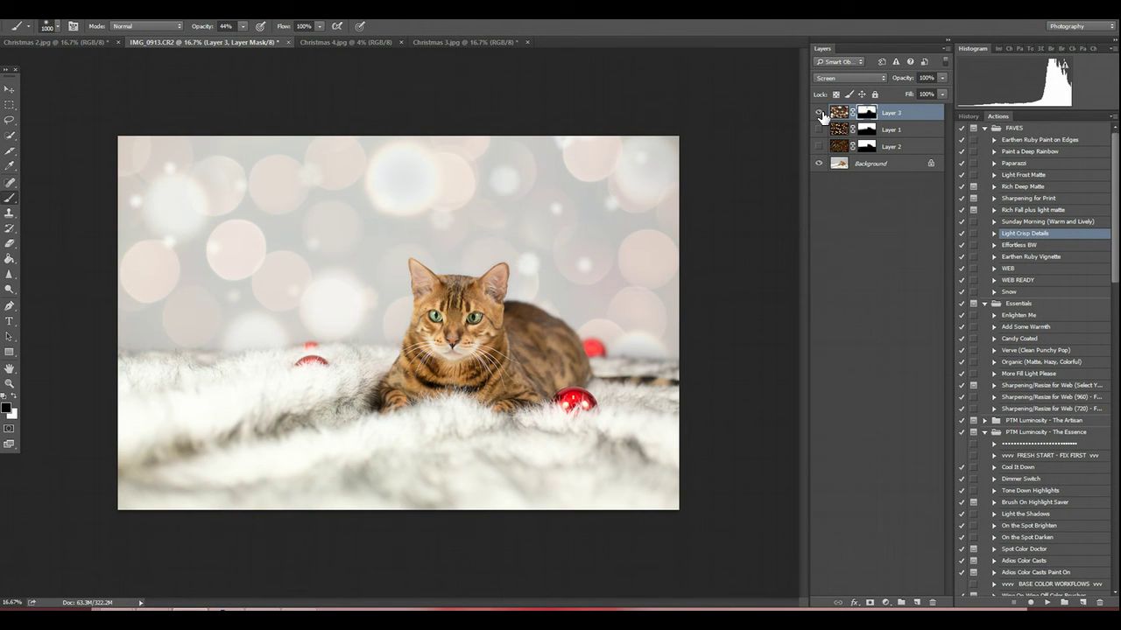
pyautogui.click(820, 113)
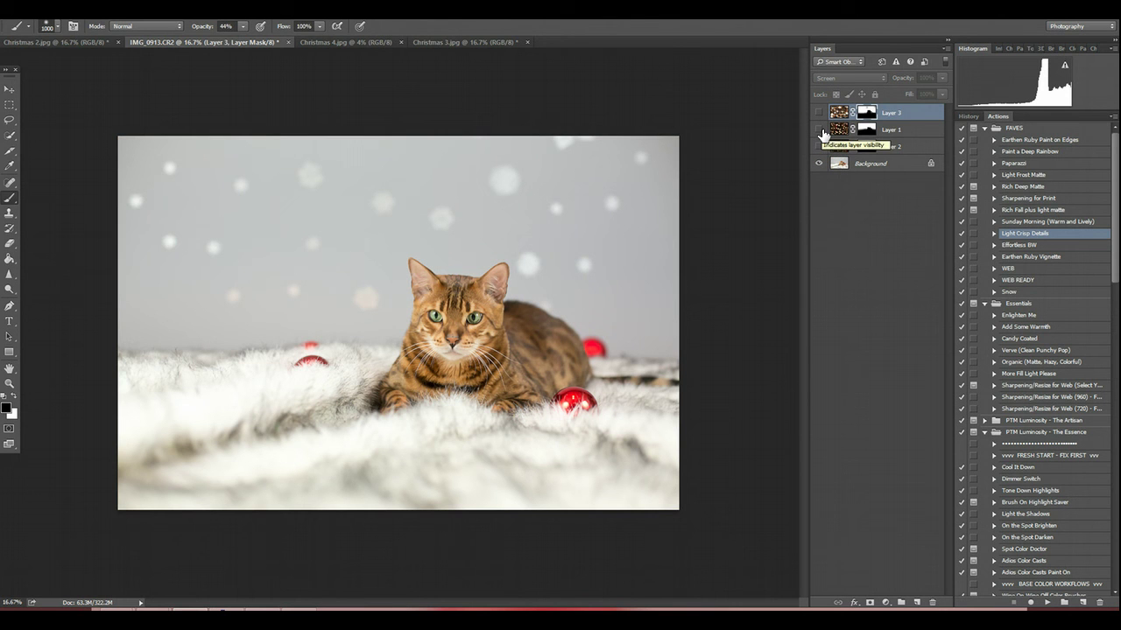
pyautogui.click(819, 129)
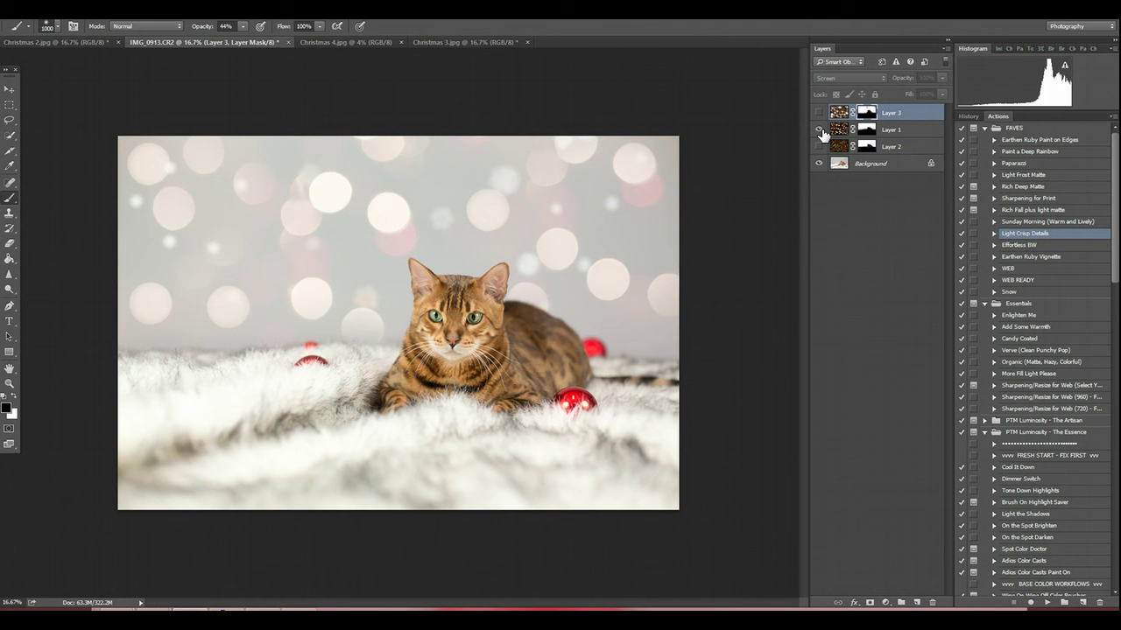
pyautogui.click(819, 130)
pyautogui.click(820, 146)
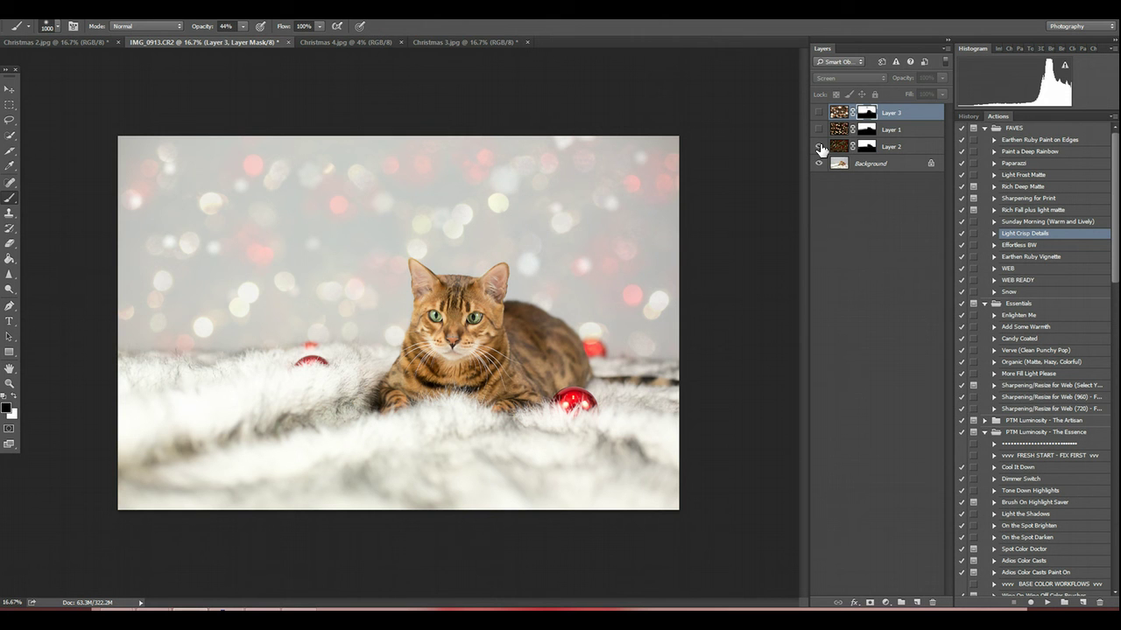
# - Preview all three overlay layers combined and hide them one by one to compare with the original photo
pyautogui.click(819, 130)
pyautogui.click(819, 112)
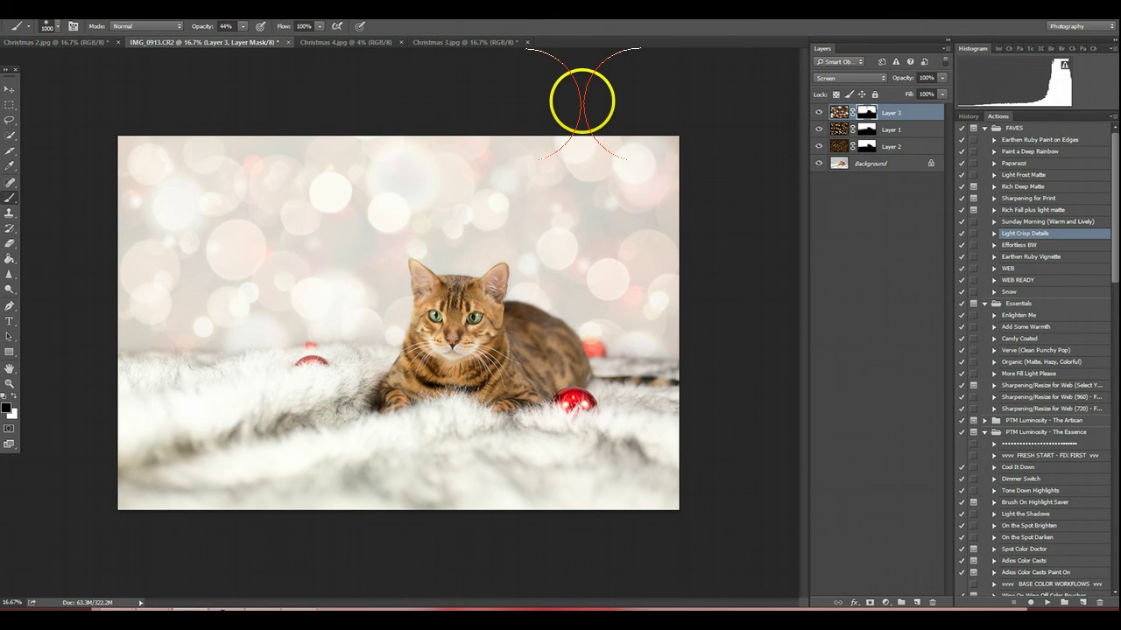
pyautogui.click(820, 114)
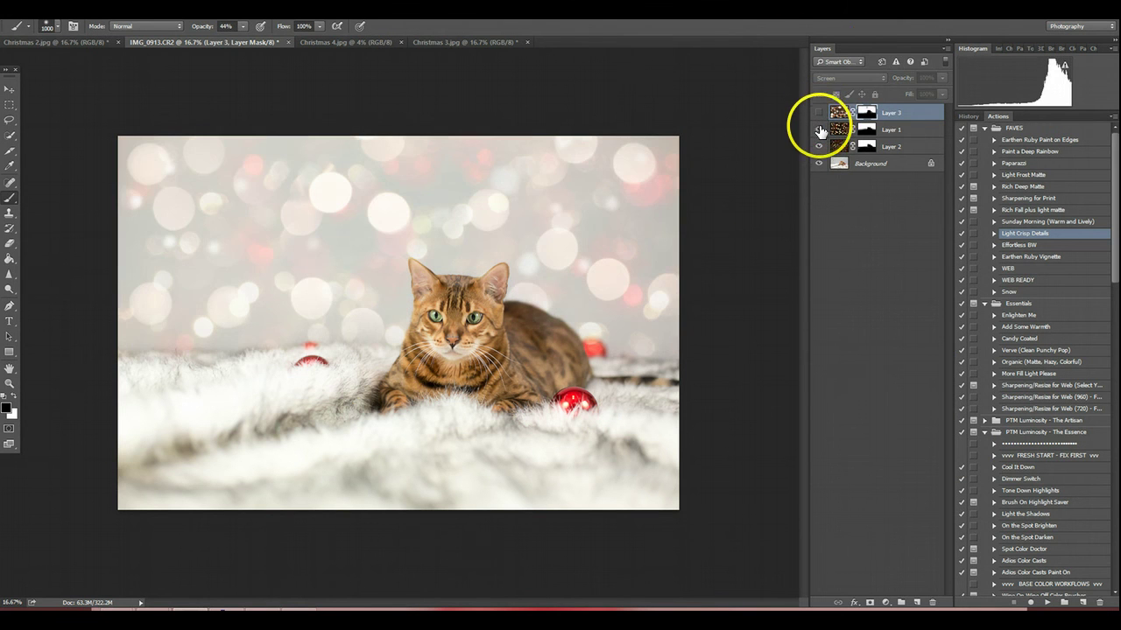
pyautogui.click(820, 129)
pyautogui.click(820, 148)
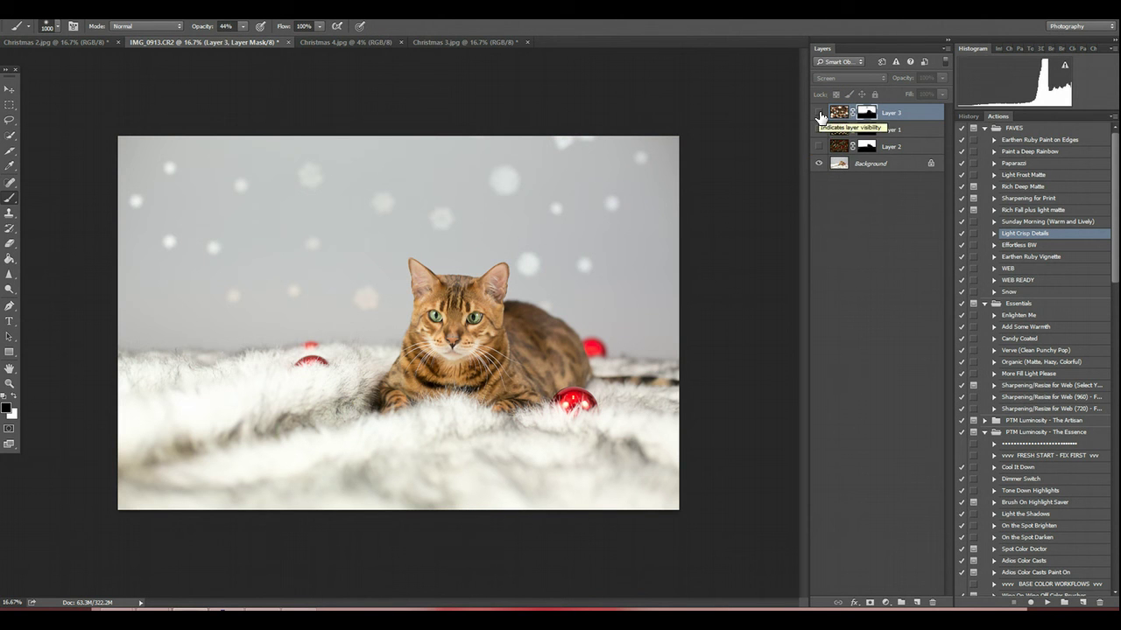
# - Preview Layers 3 and 1 together, add Layer 2, and hide Layer 3 to view only Layers 1 and 2
pyautogui.moveTo(820, 114); pyautogui.dragTo(821, 131)
pyautogui.click(820, 113)
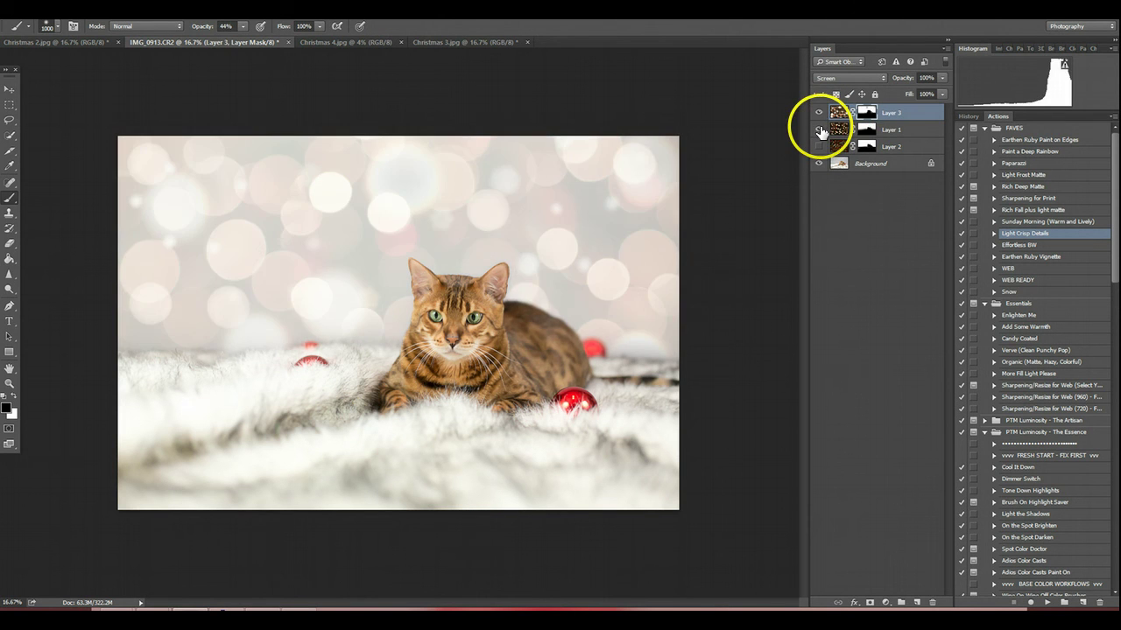
pyautogui.click(816, 149)
pyautogui.click(818, 131)
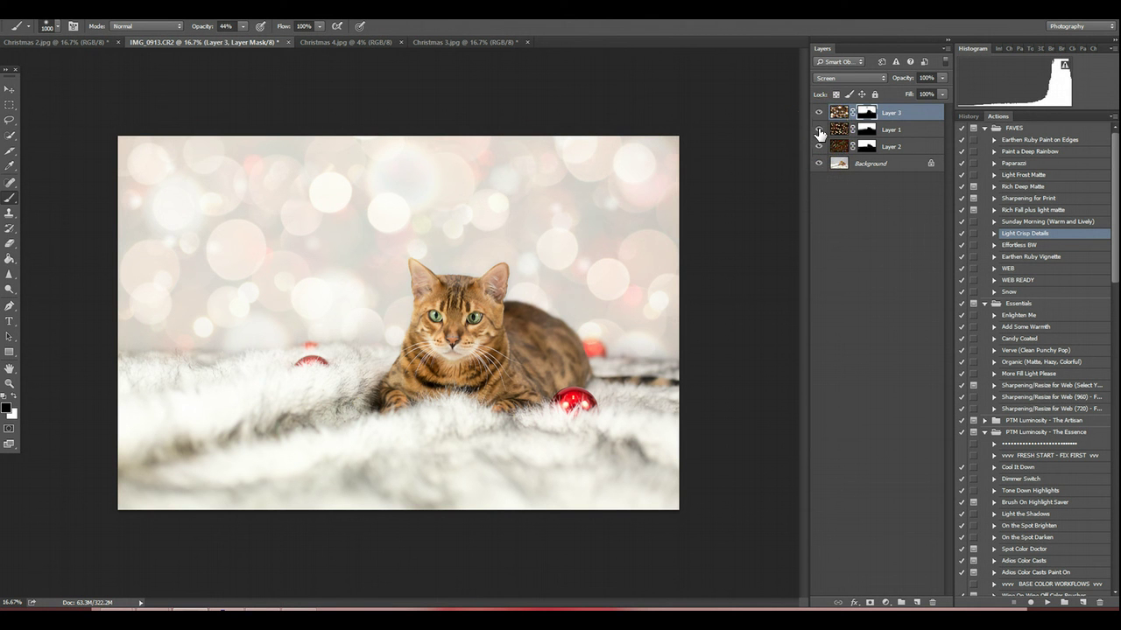
pyautogui.click(820, 114)
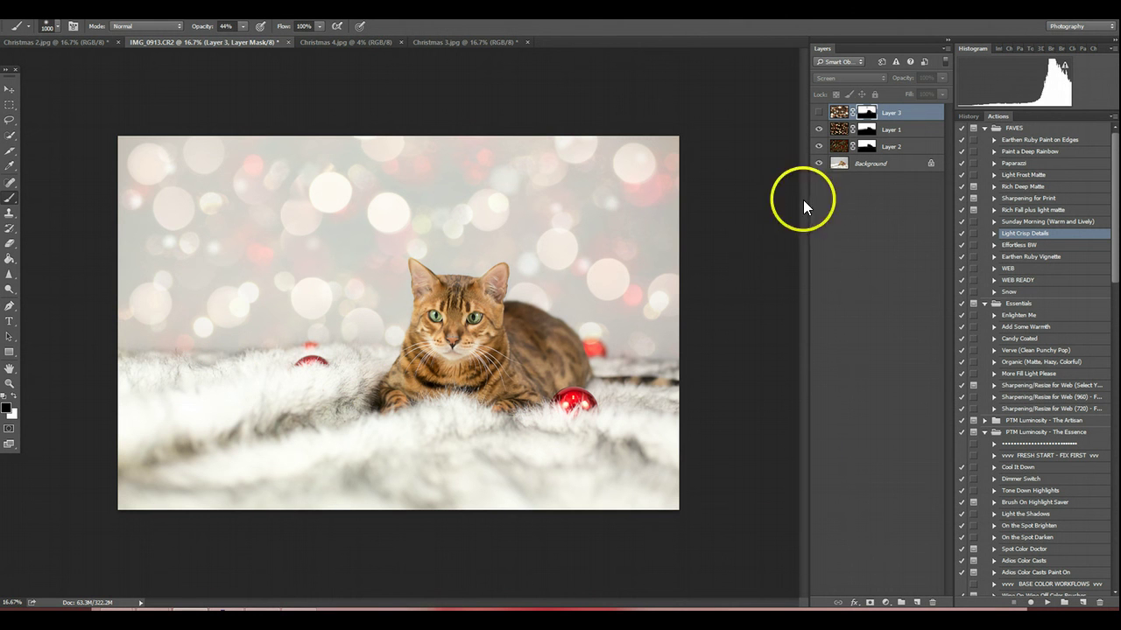
# - Toggle Layer 3 for comparison, hide all overlays to check the original photo, and show only Layer 2
pyautogui.click(820, 113)
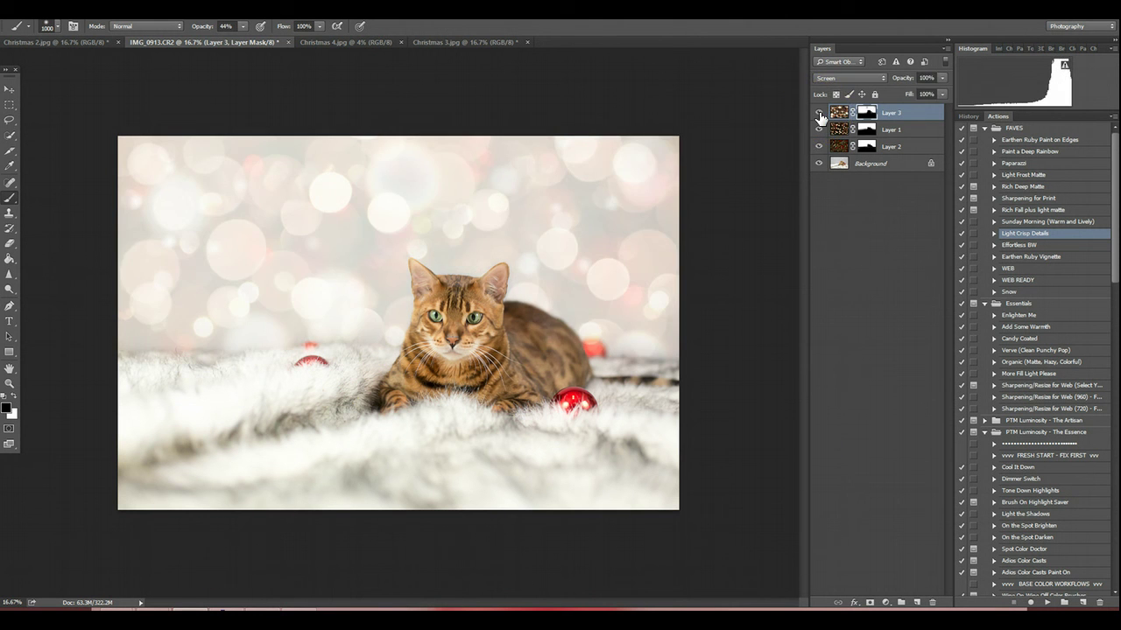
pyautogui.click(819, 113)
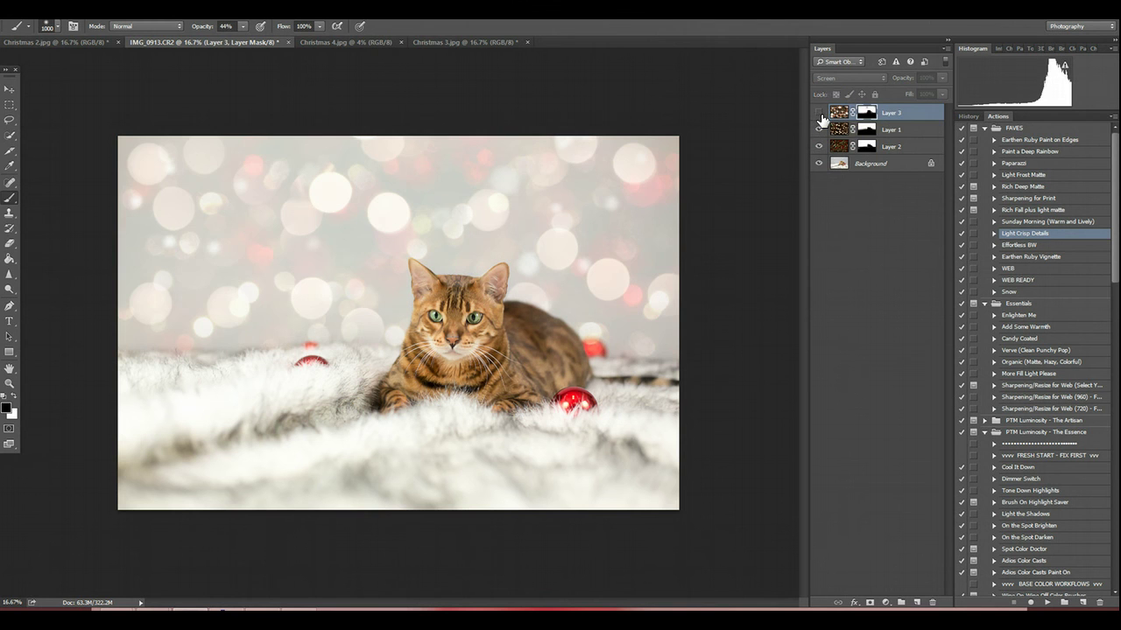
pyautogui.click(819, 130)
pyautogui.click(819, 146)
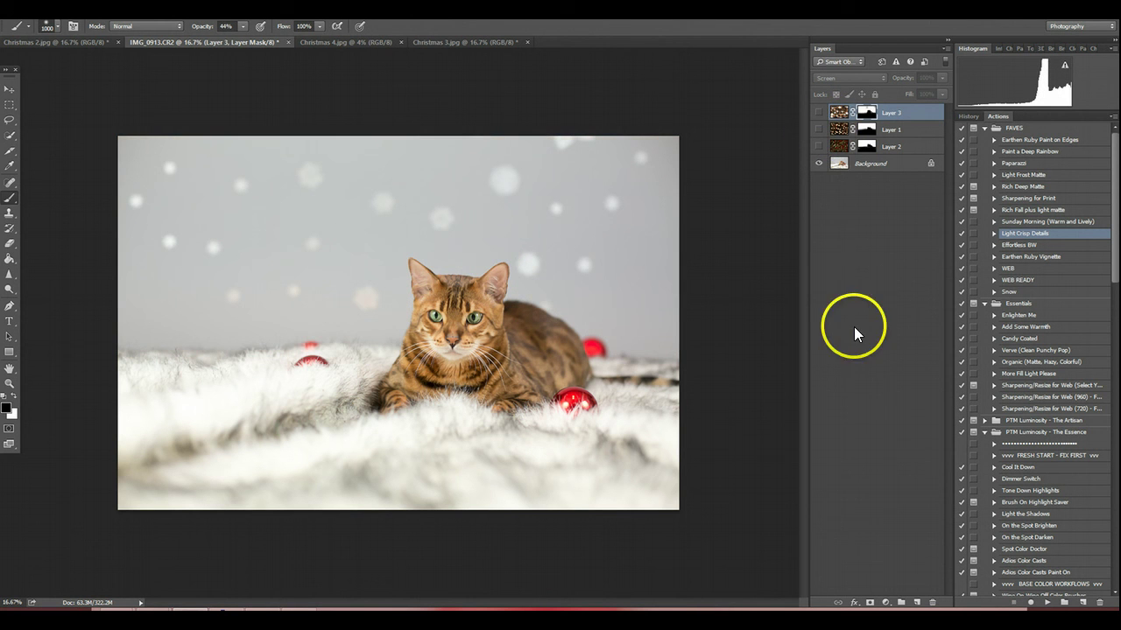
pyautogui.click(819, 146)
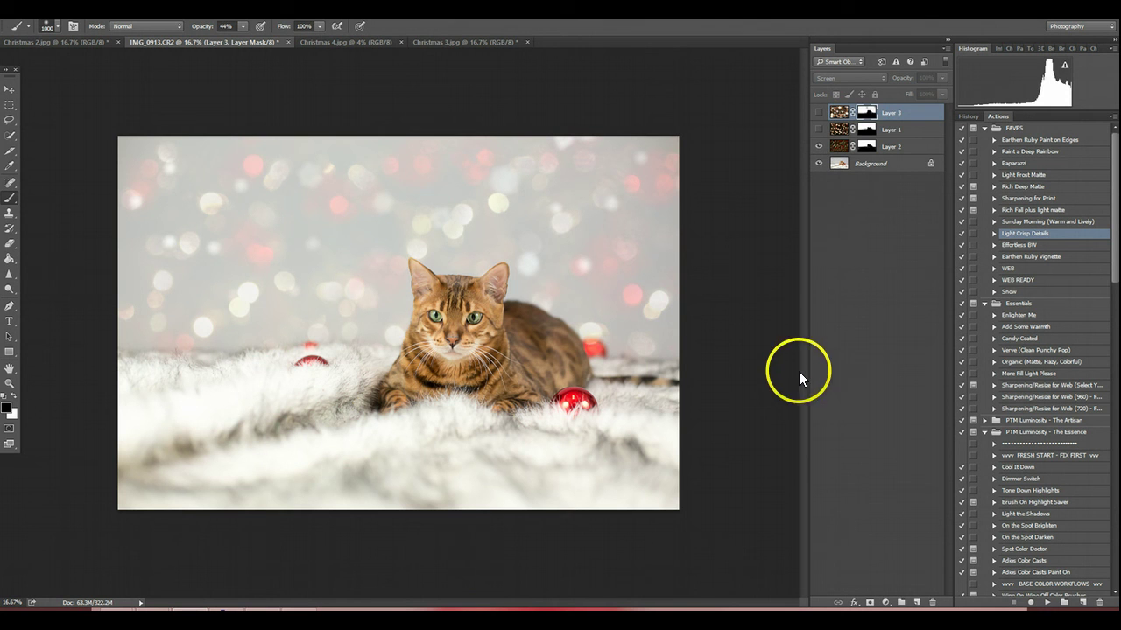